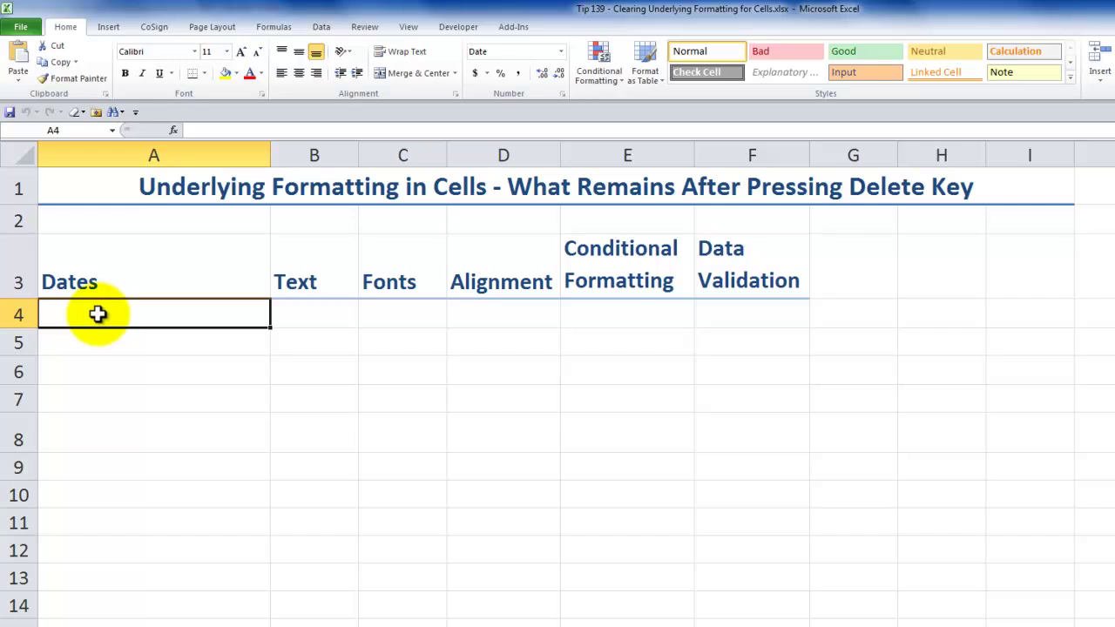
Enter 123 in A4, delete it, then enter 321, which shows as 11/16/1900.
text(123)
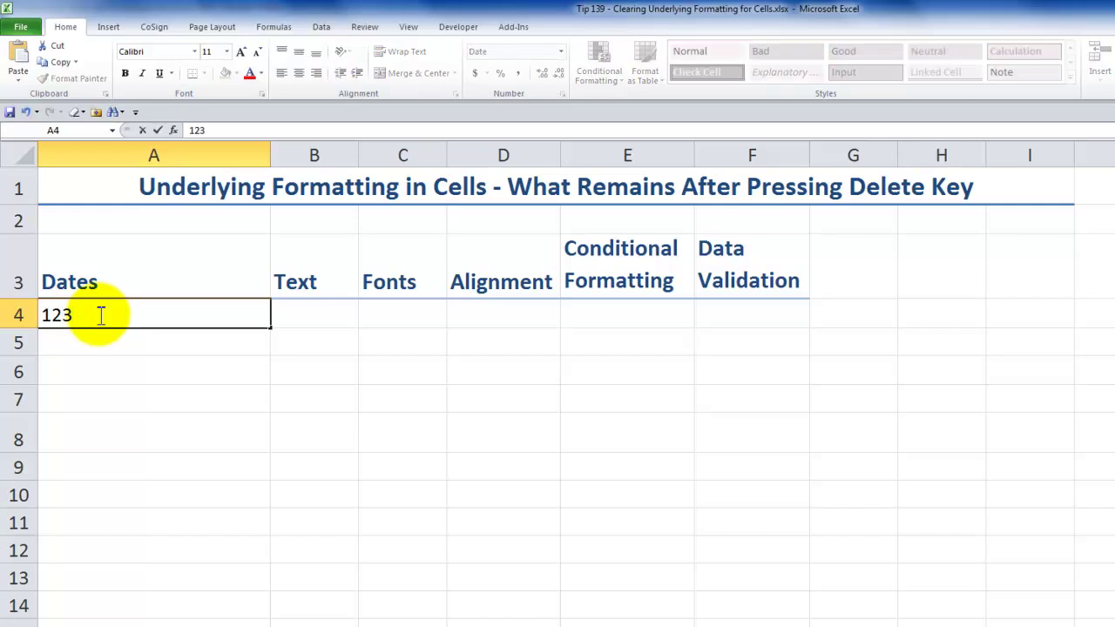
key(ctrl+Return)
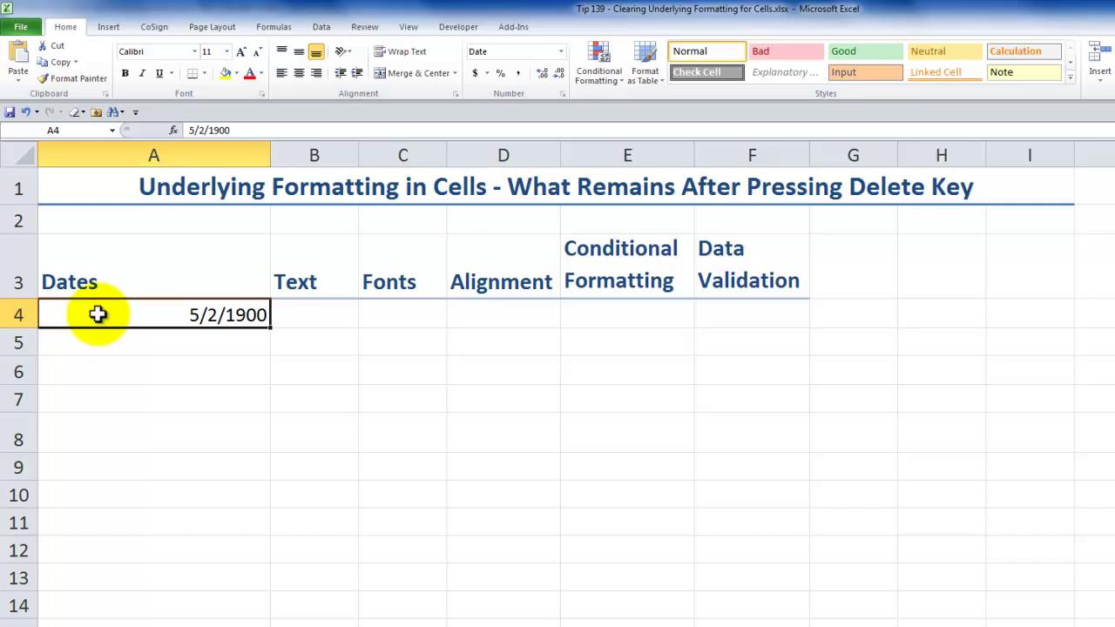
key(Delete)
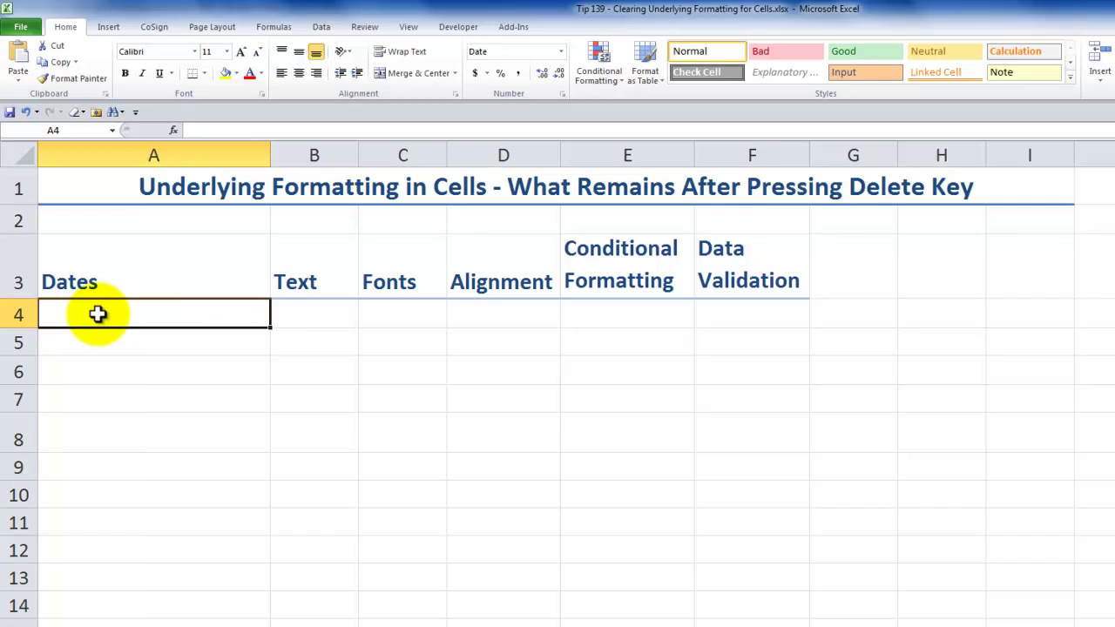
text(321)
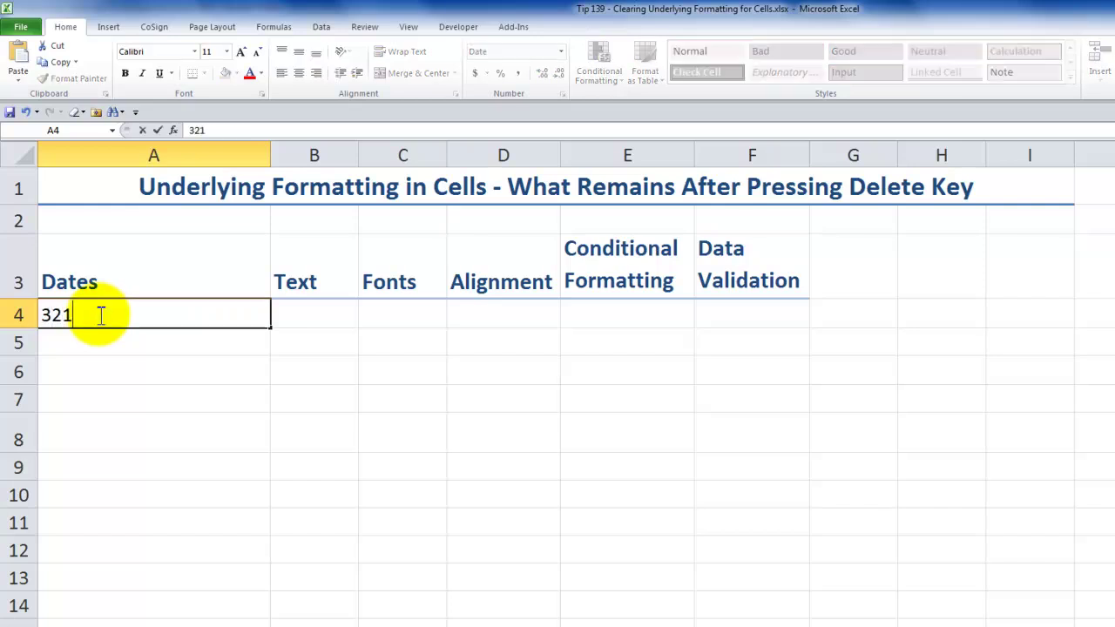
key(ctrl+Return)
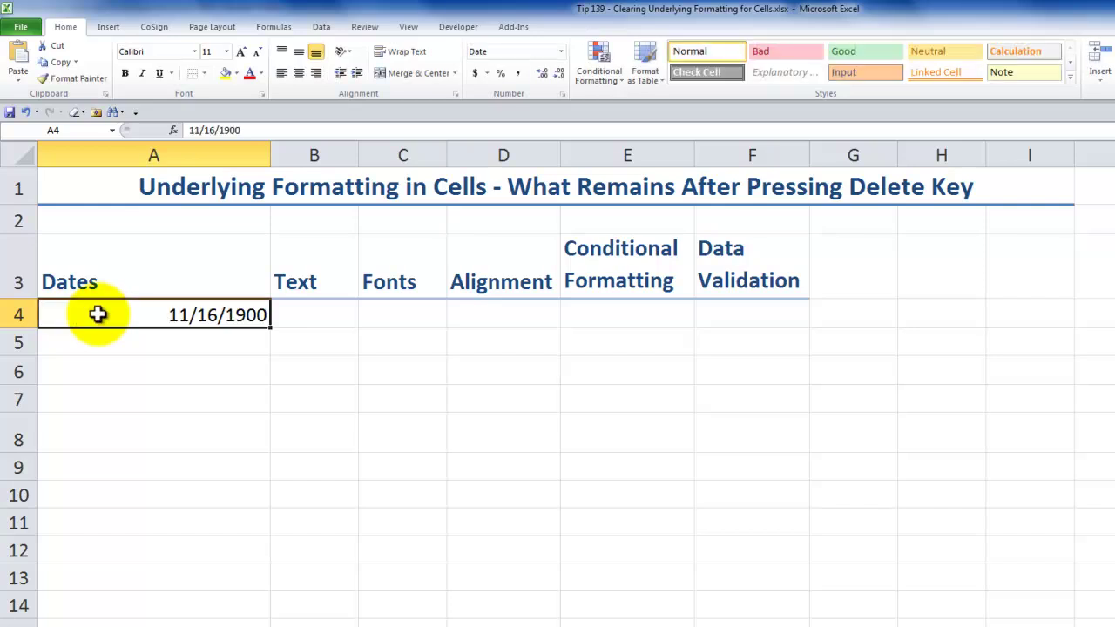
Switch A4's number format to Long Date, then General, then back to Short Date.
click(562, 54)
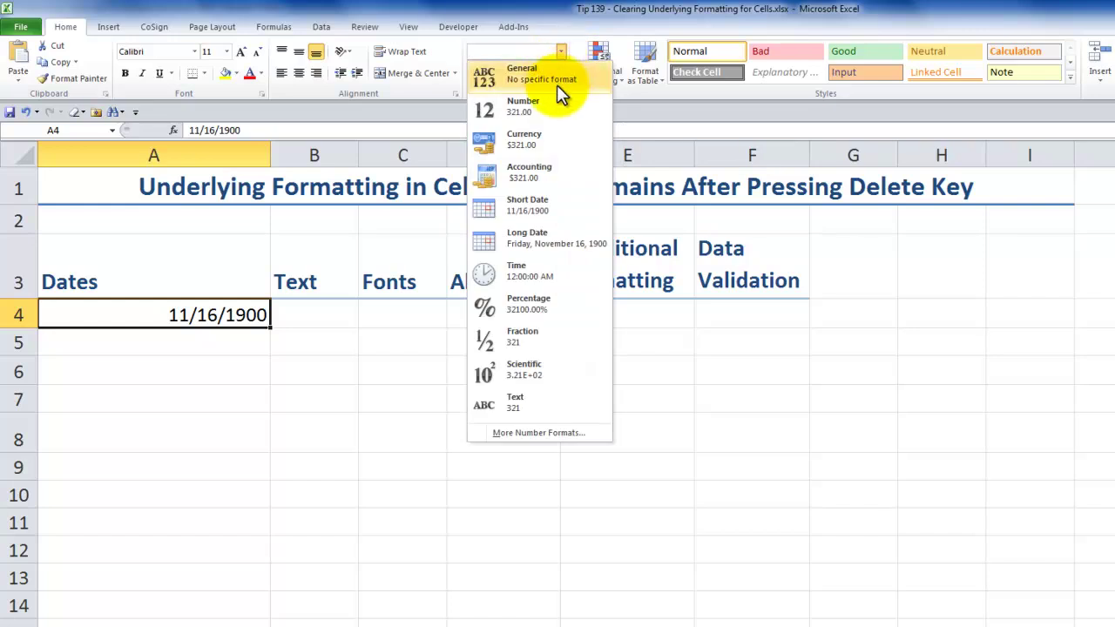
click(516, 238)
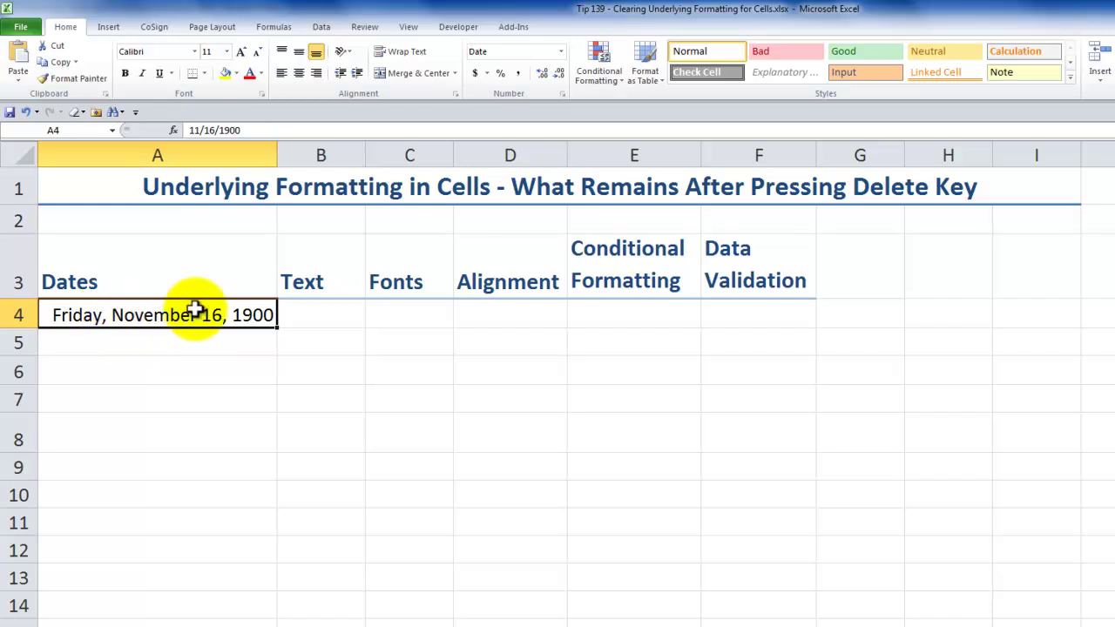
click(560, 51)
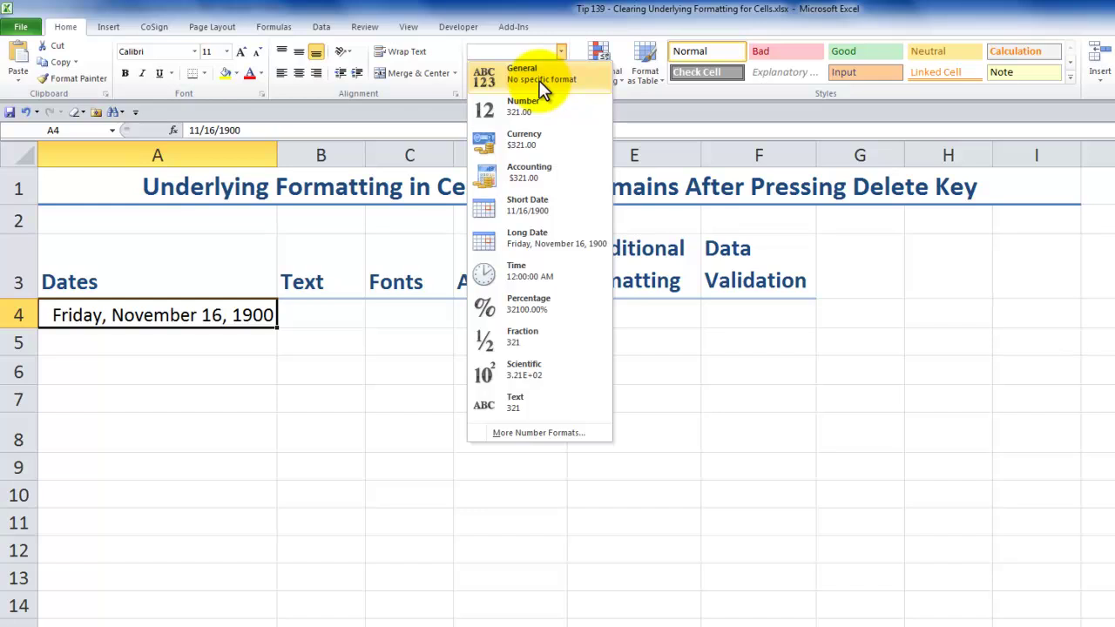
click(539, 83)
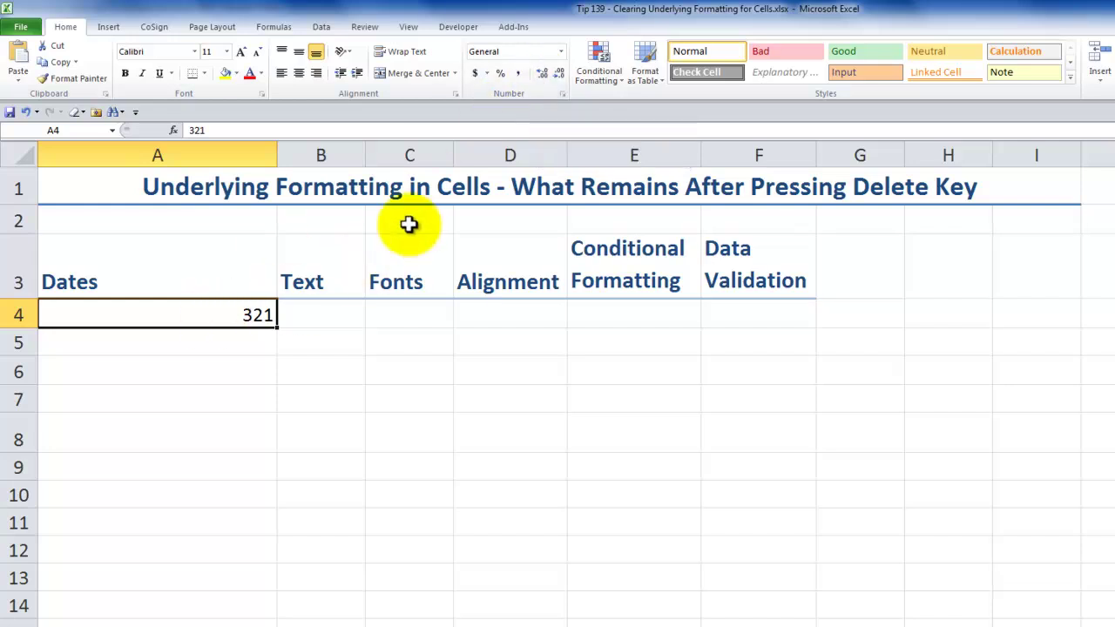
click(560, 51)
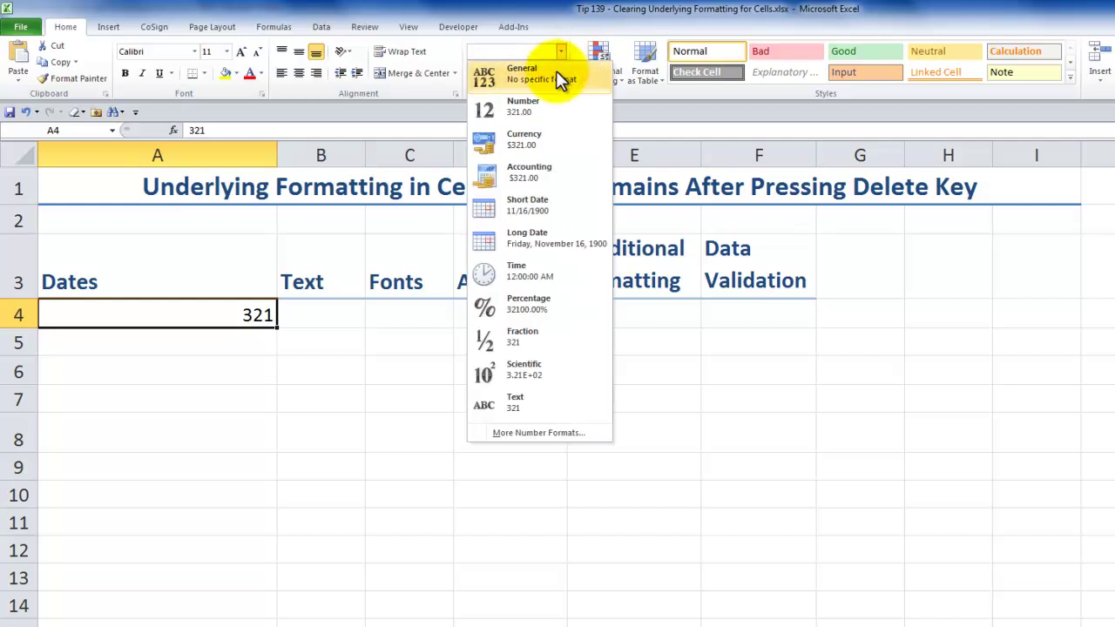
click(529, 205)
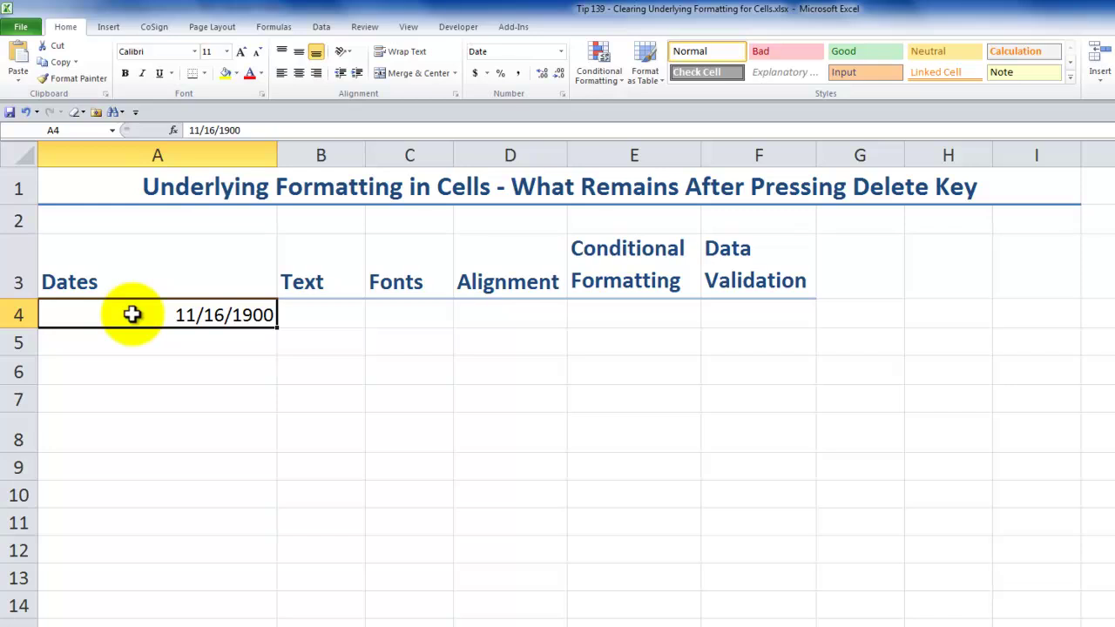
Enter 1 in A4 formatted as Short Date, then replace it with 2.
text(1)
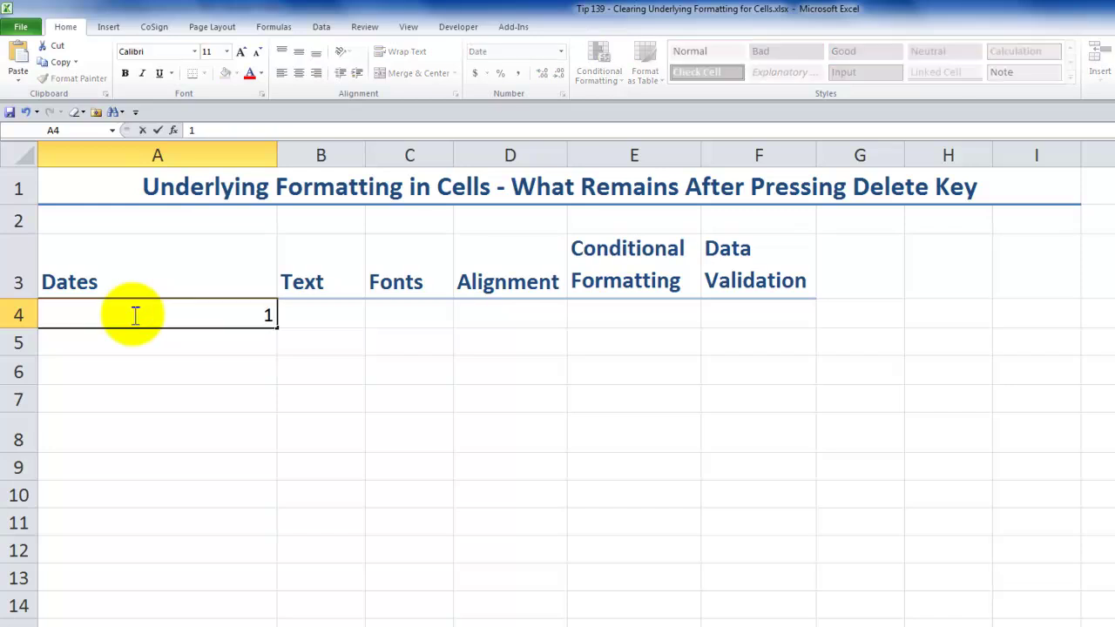
key(ctrl+Return)
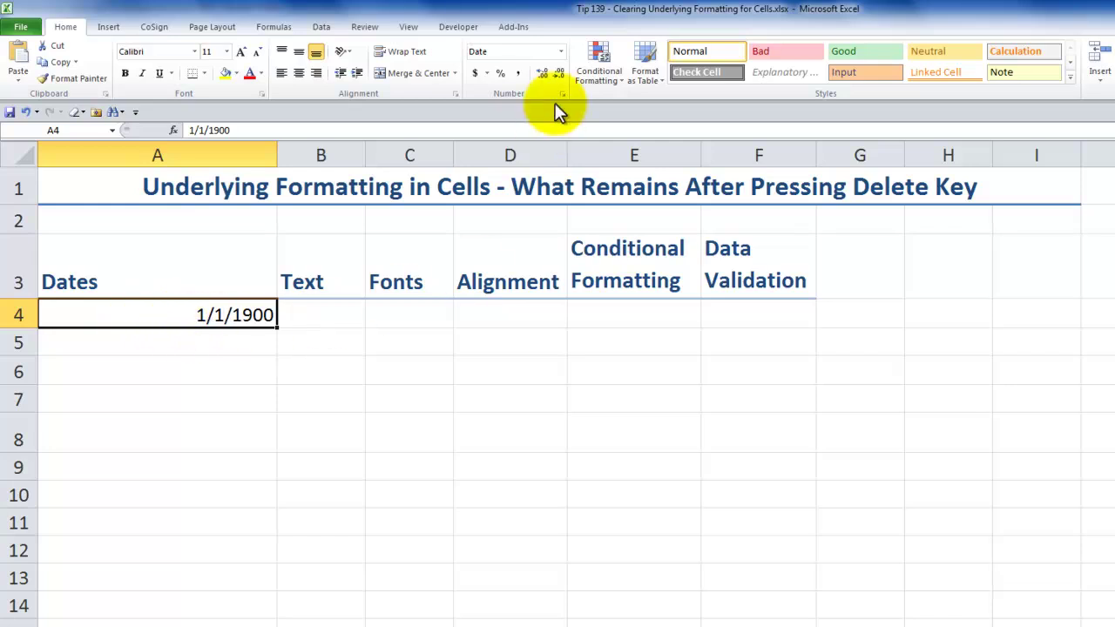
click(560, 50)
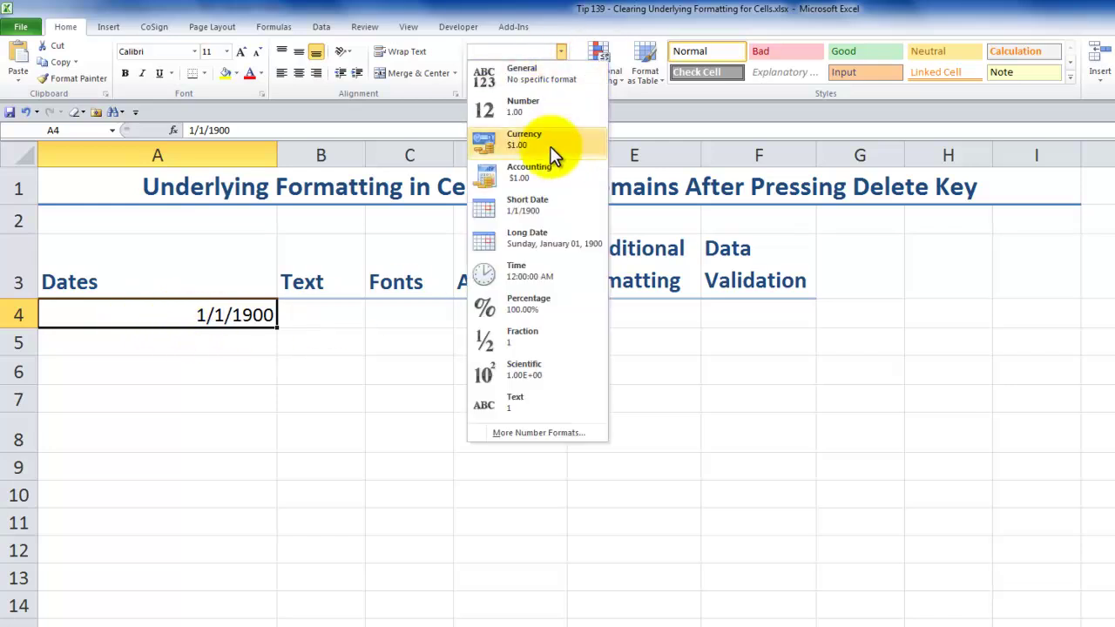
click(529, 201)
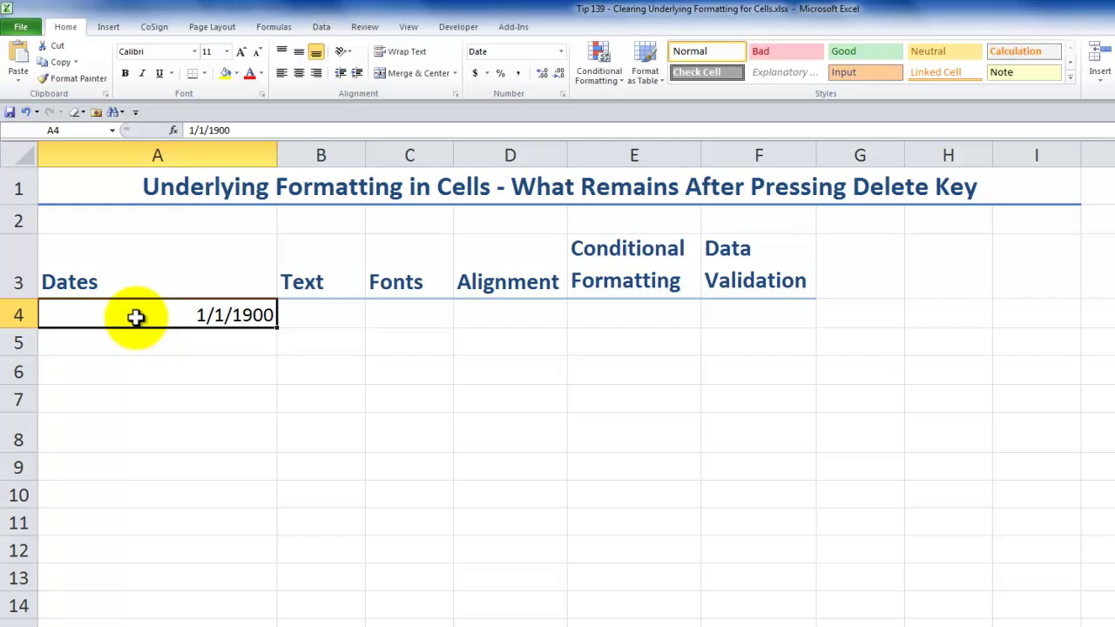
text(2)
key(ctrl+Return)
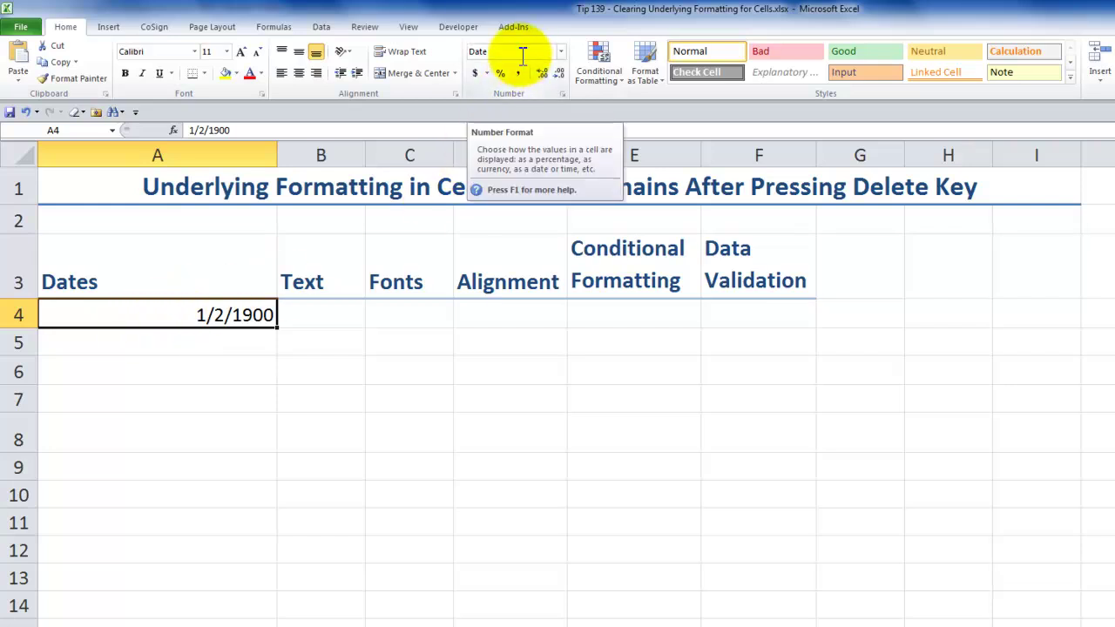
click(562, 55)
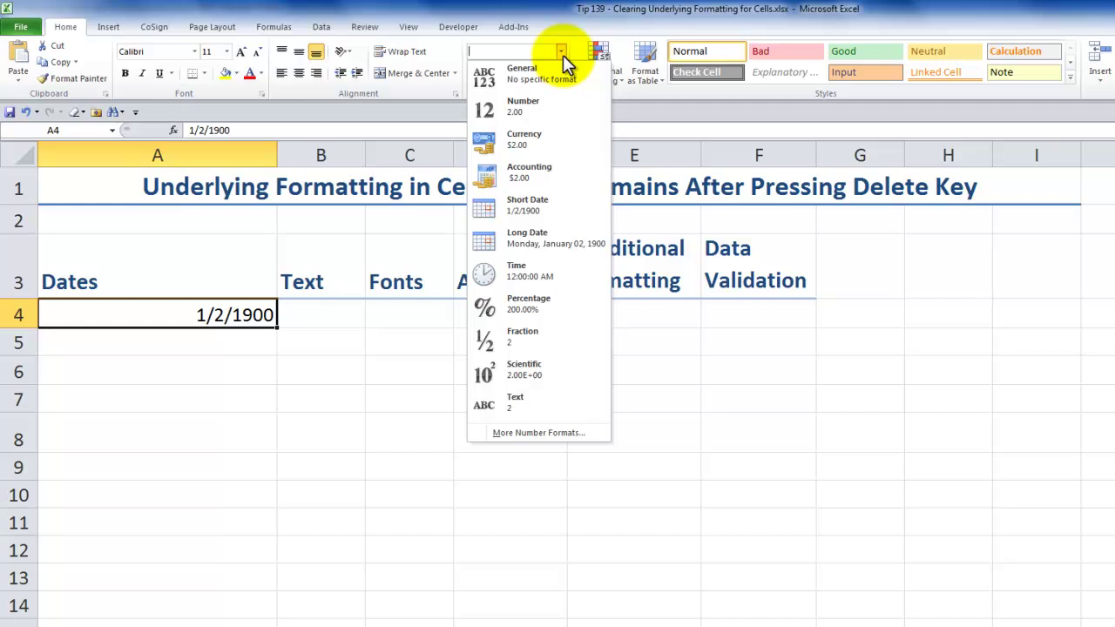
click(563, 55)
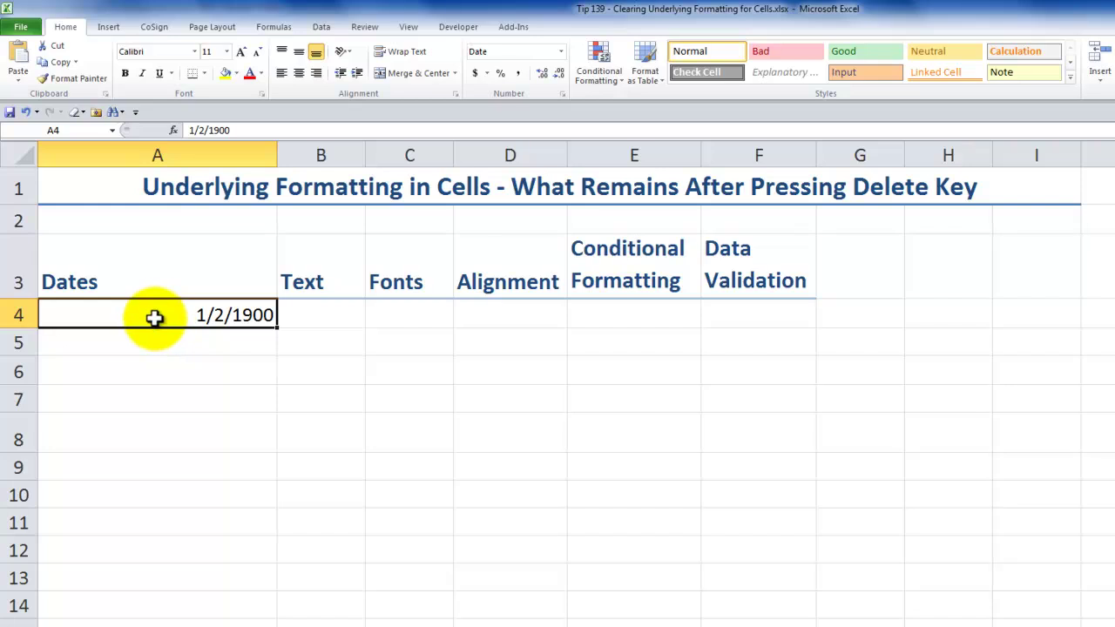
Insert today's date in A4, view it as General 40920, then as Short Date 1/12/2012.
key(ctrl+semicolon)
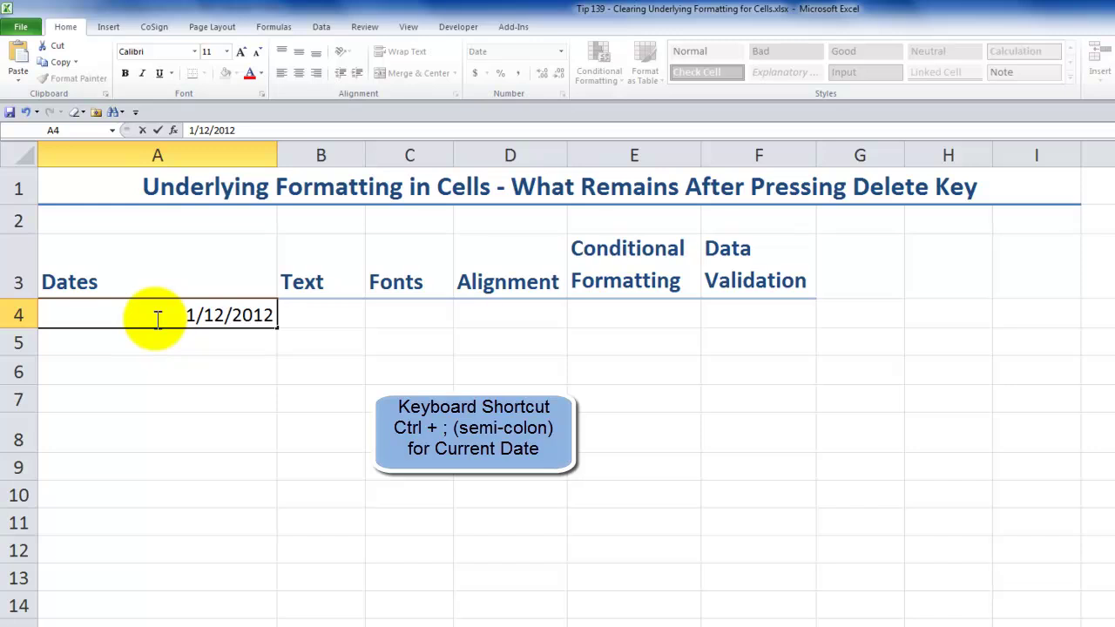
key(ctrl+Return)
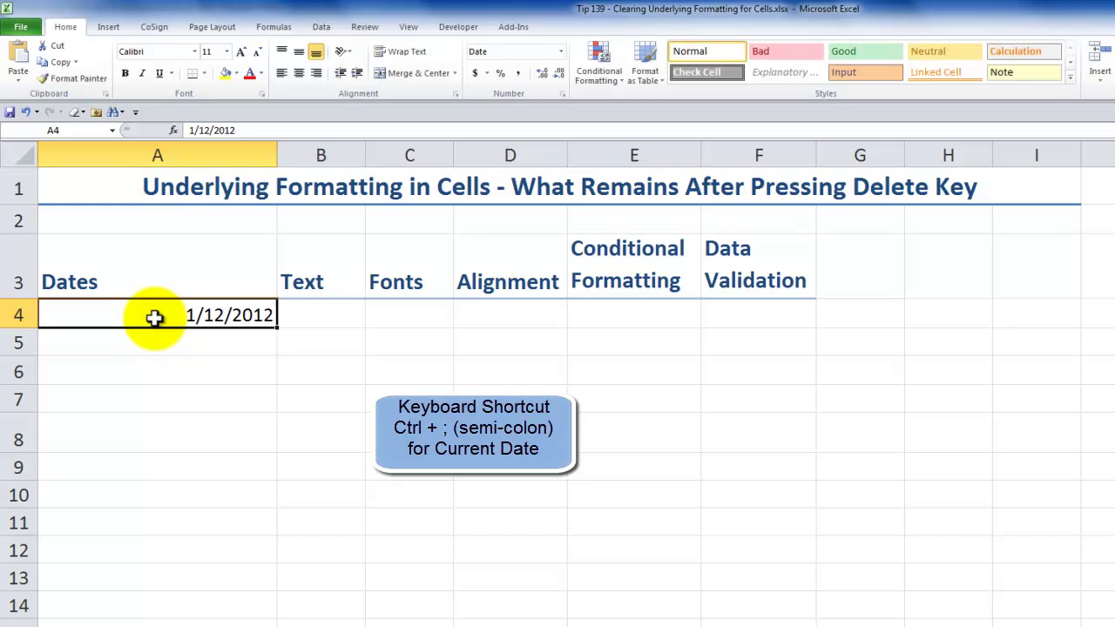
click(561, 53)
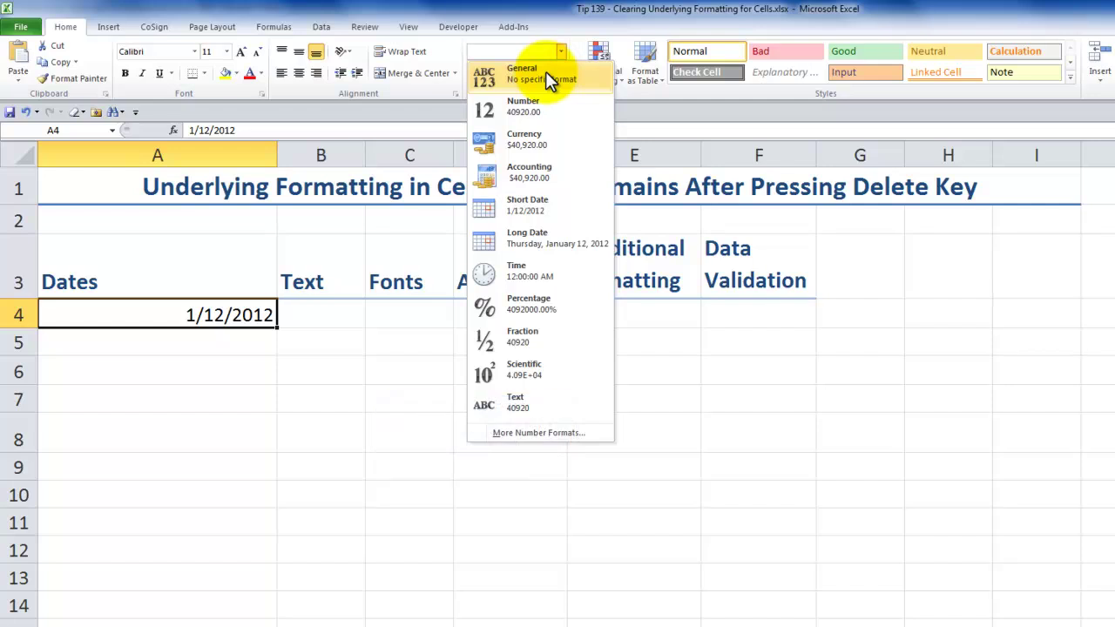
click(545, 71)
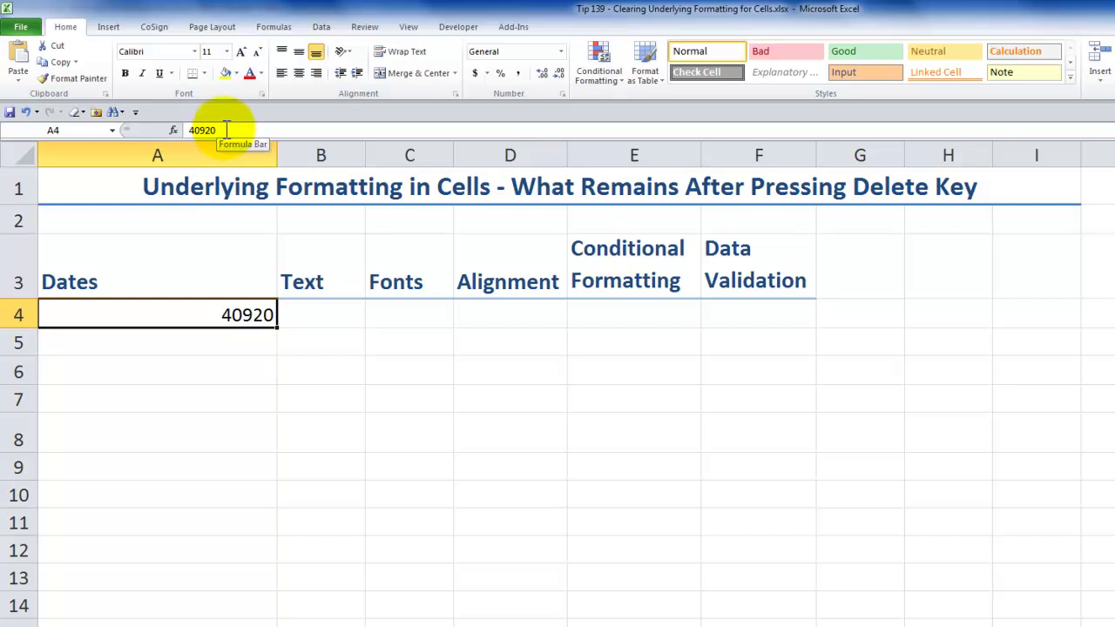
click(562, 54)
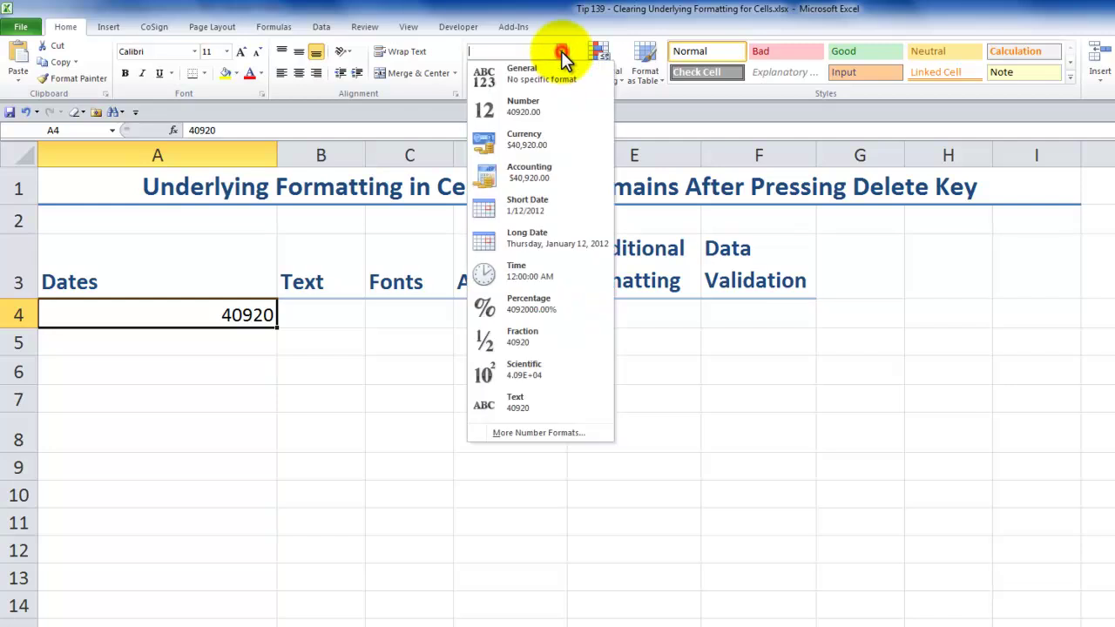
click(528, 209)
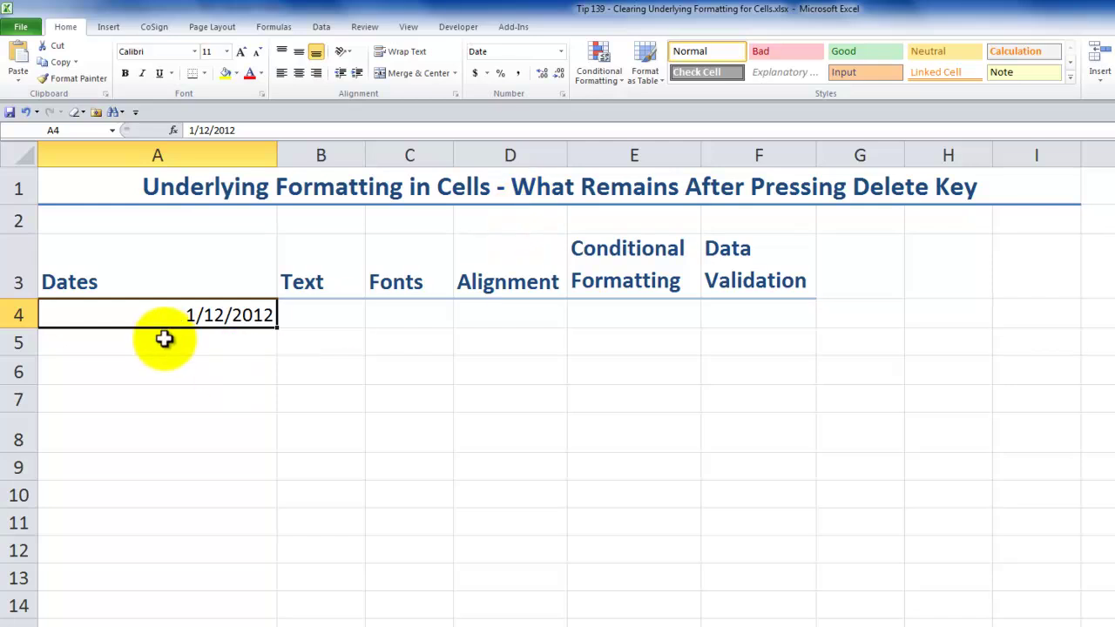
Select A5:A10 and fill every cell with 123 in one Ctrl+Enter entry.
drag(164, 341, 150, 470)
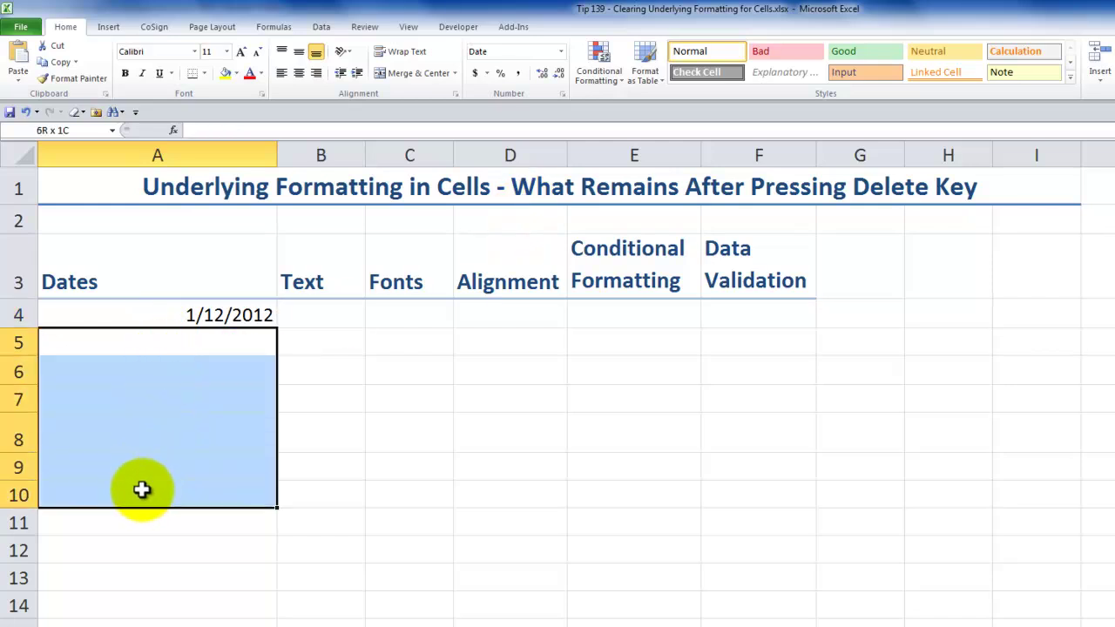
drag(142, 489, 142, 489)
text(123)
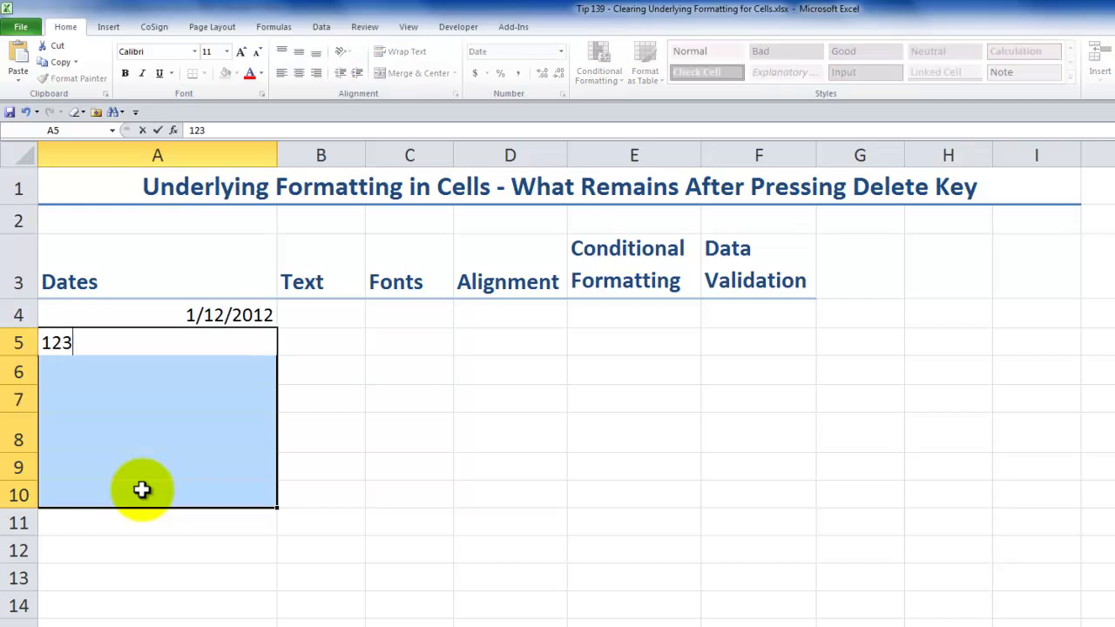
key(ctrl+Return)
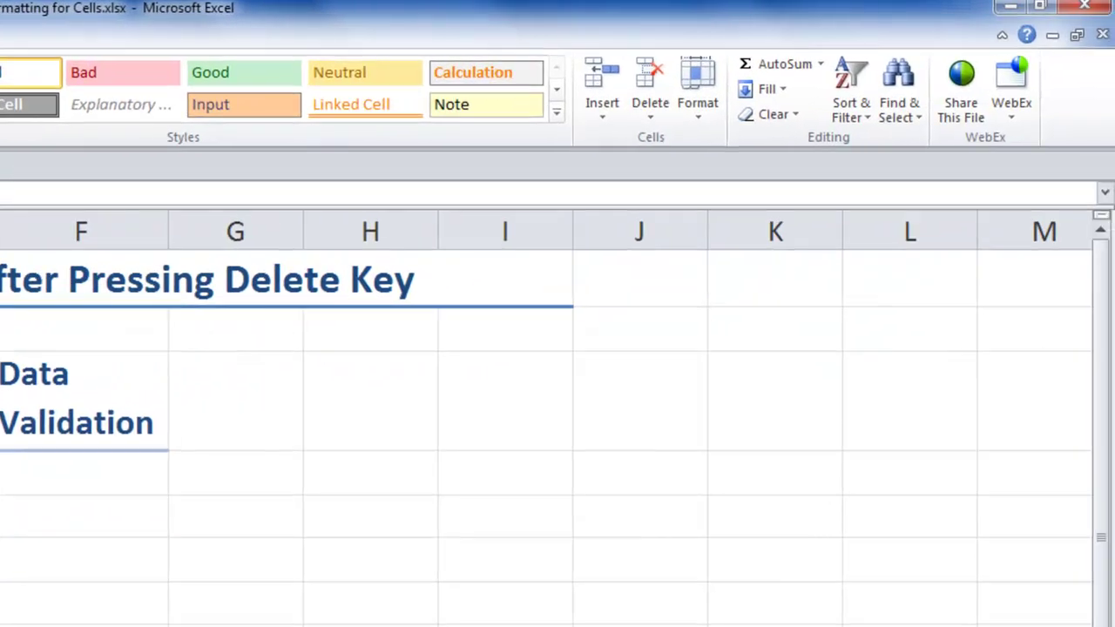
Apply Clear Formats to A4:A10, leaving plain numbers 40920 and 123.
click(794, 113)
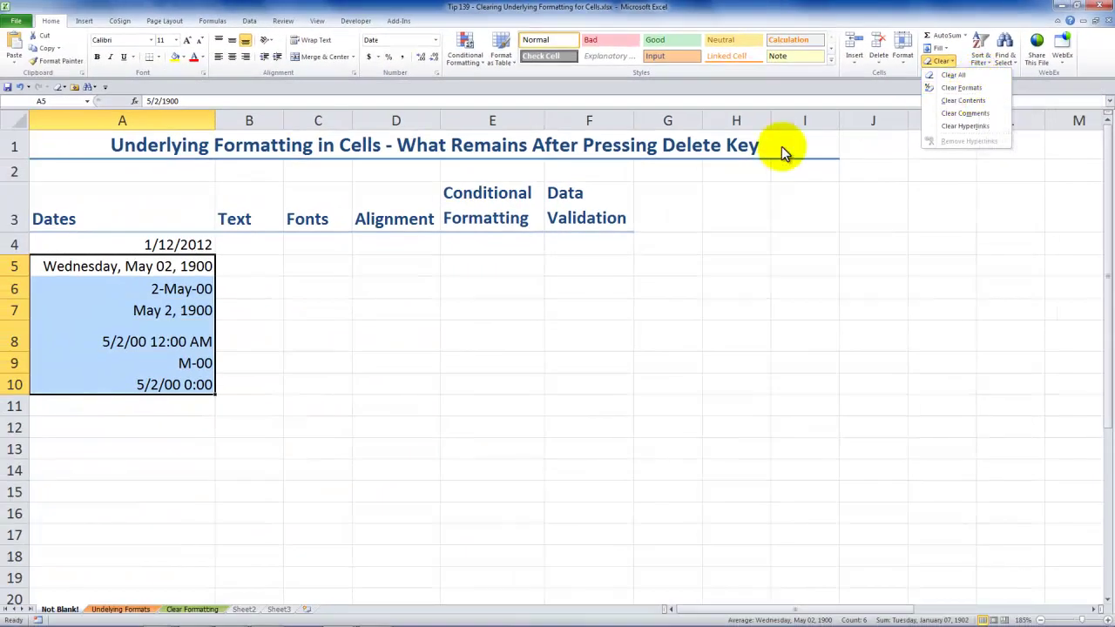
click(122, 251)
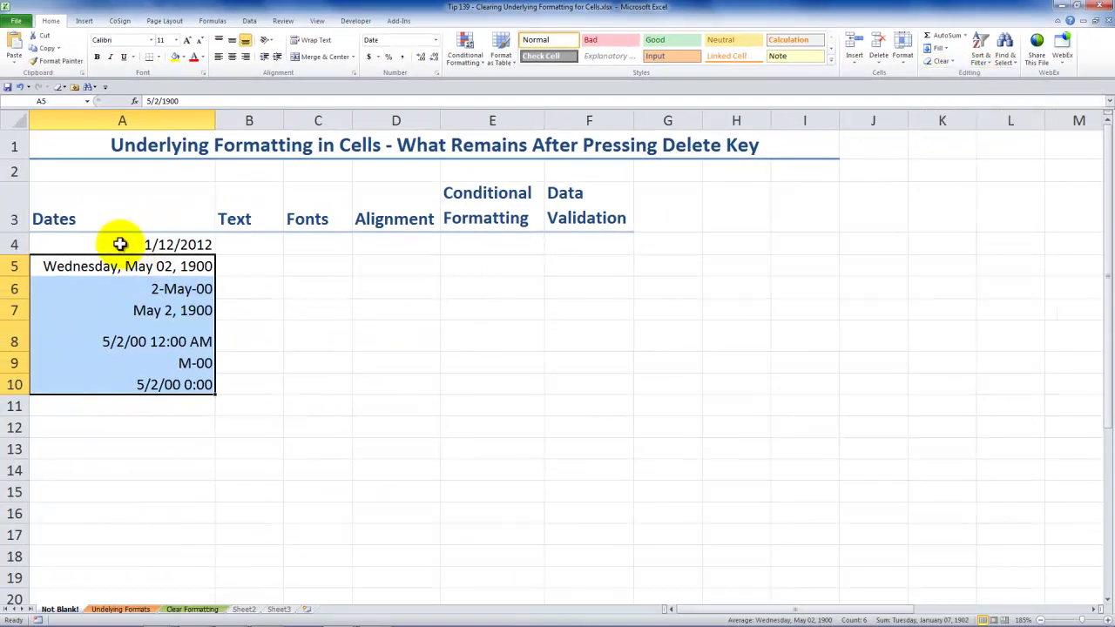
drag(122, 251, 130, 375)
click(951, 63)
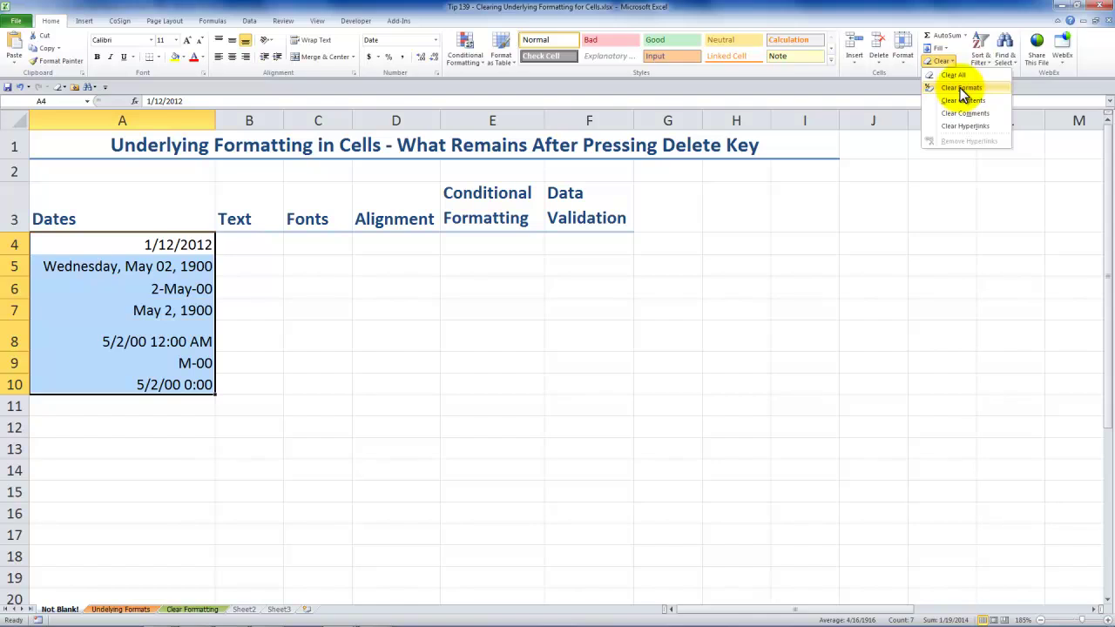
click(960, 88)
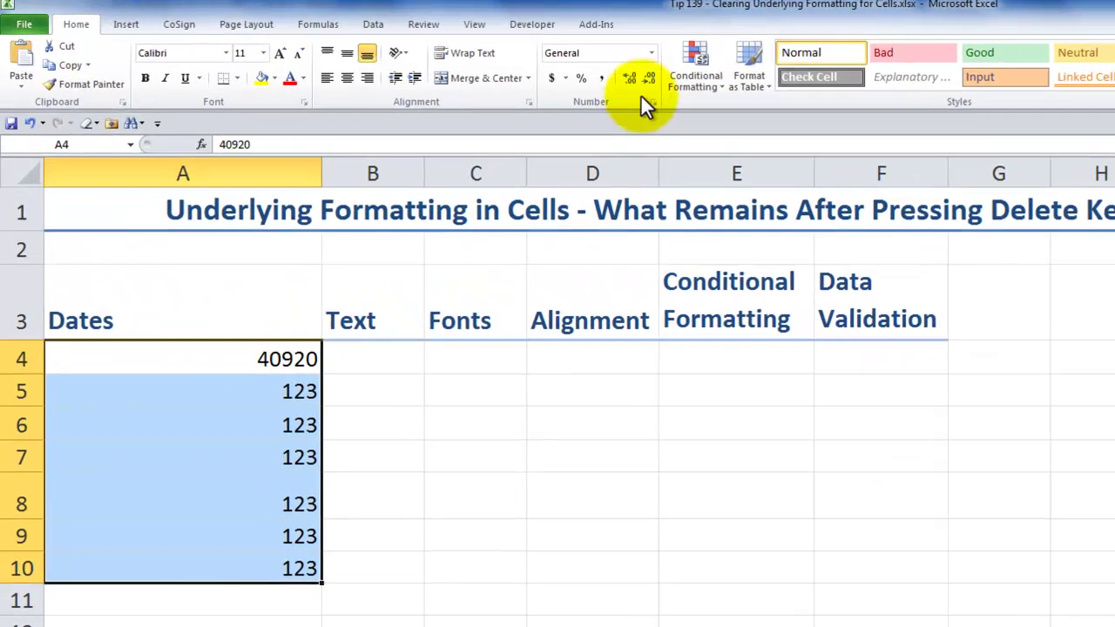
Apply Short Date to A4:A10, so A4 reads 1/12/2012 and A5:A10 read 5/2/1900.
click(651, 53)
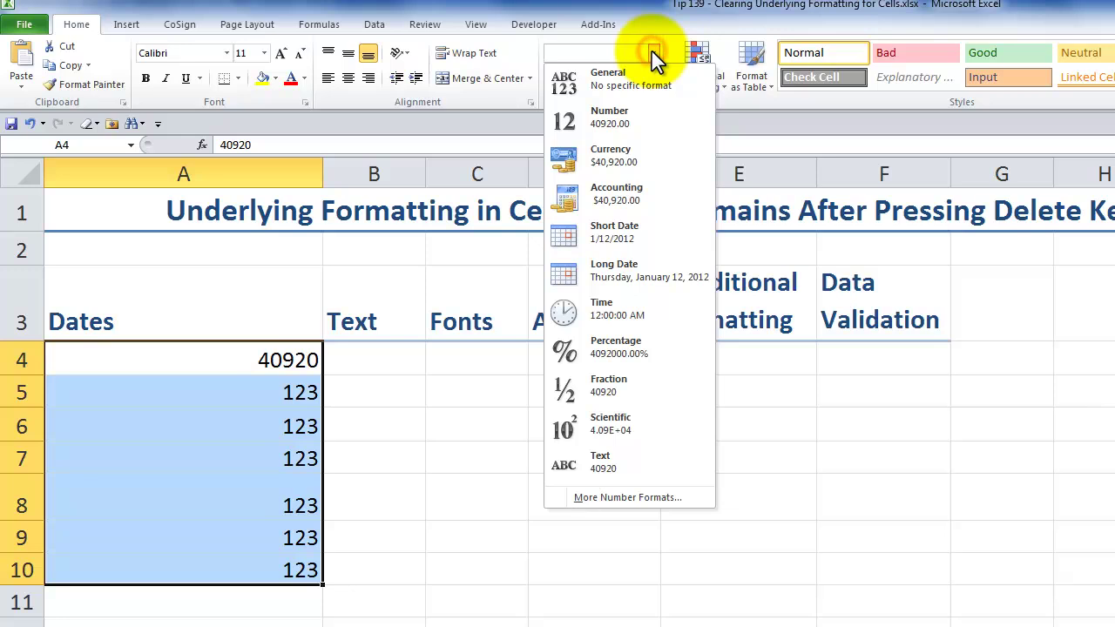
click(613, 229)
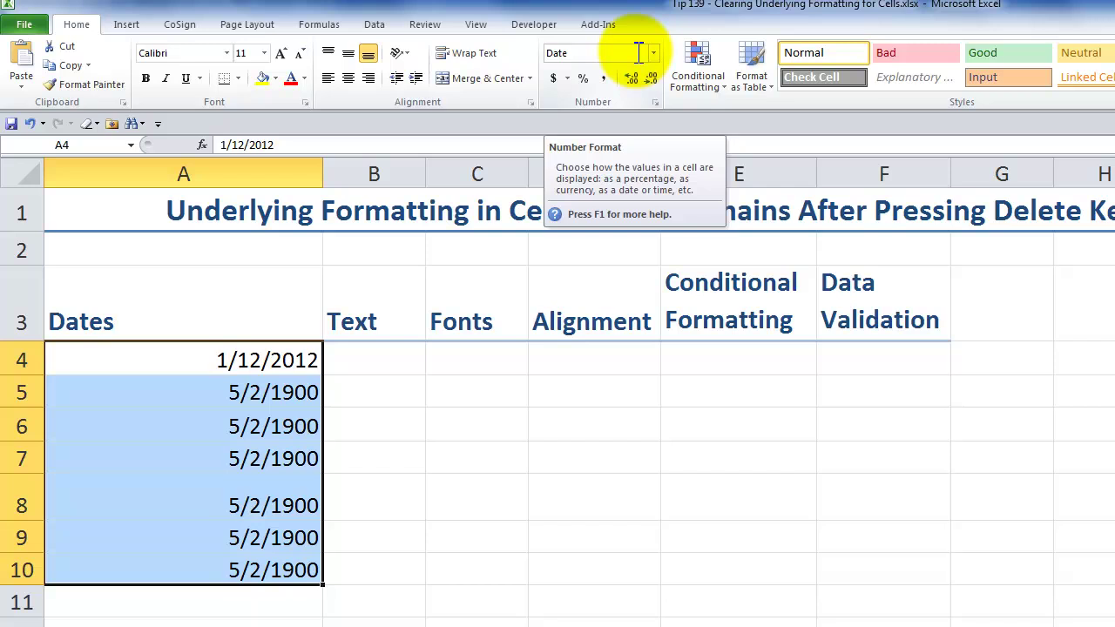
Delete the contents of A4:A10 and enter 123 in A4.
key(Delete)
key(Up)
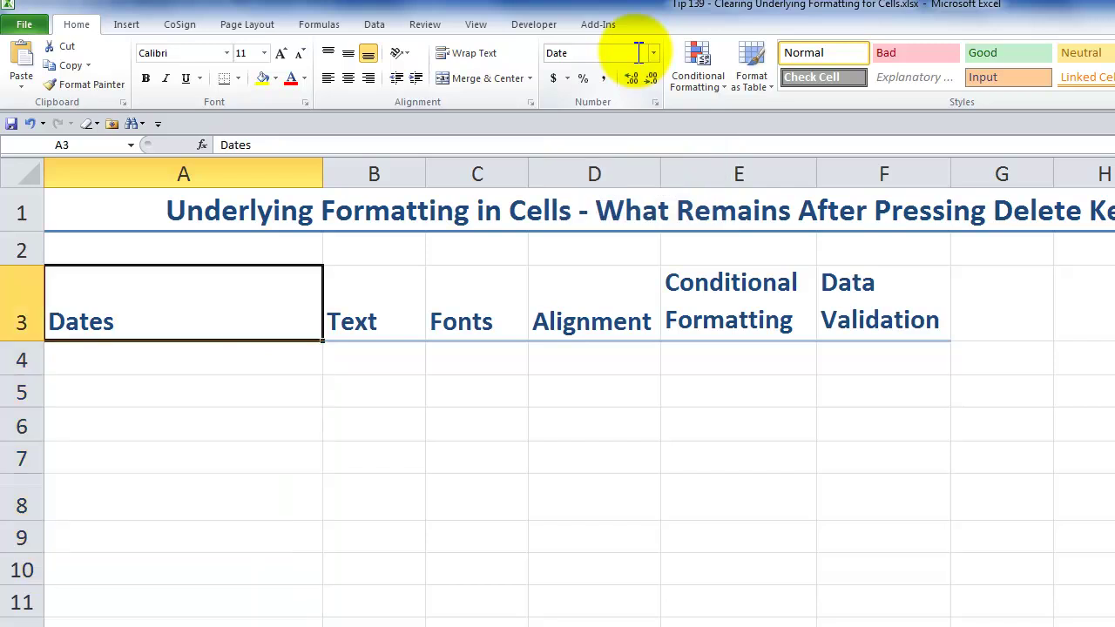
key(Down)
text(123)
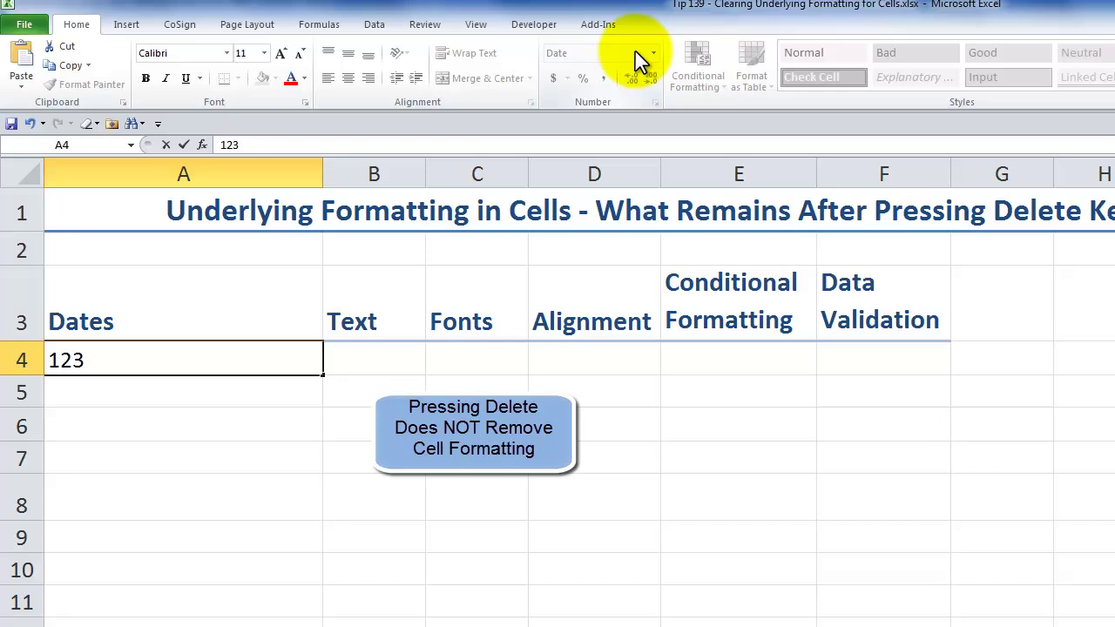
key(Return)
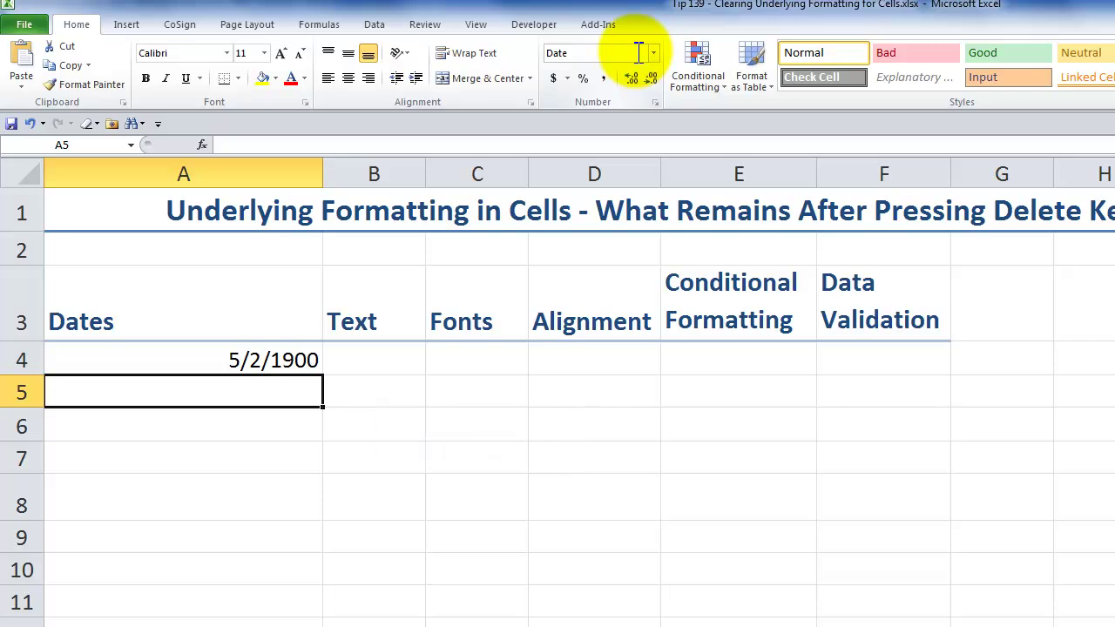
Clear the formats from A4:A10 and fill all seven cells with 123.
click(210, 368)
drag(210, 368, 221, 557)
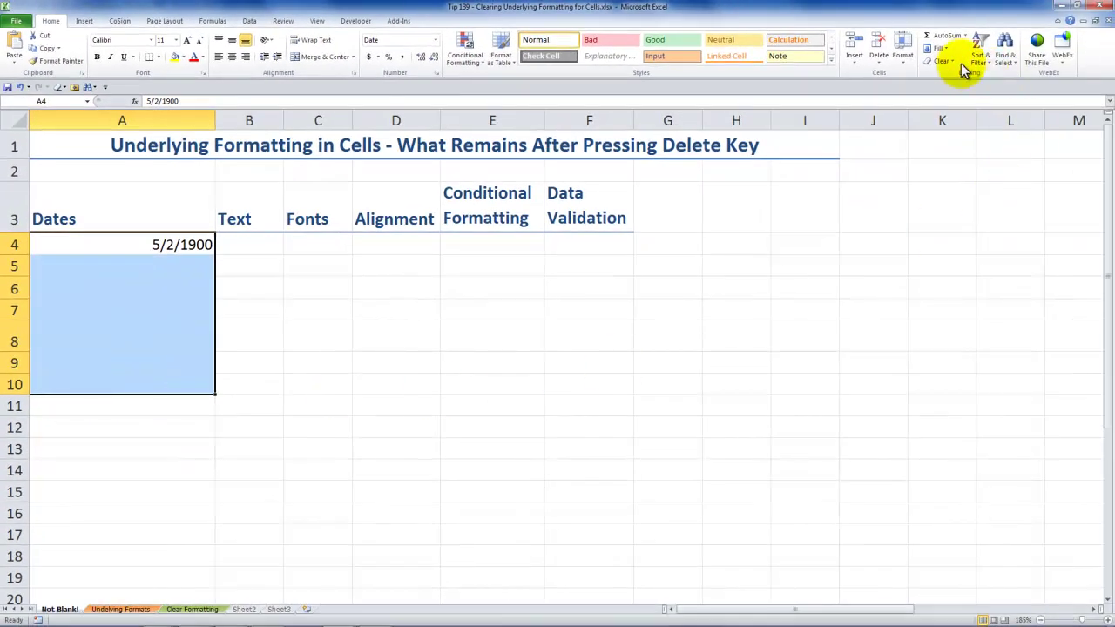
click(952, 61)
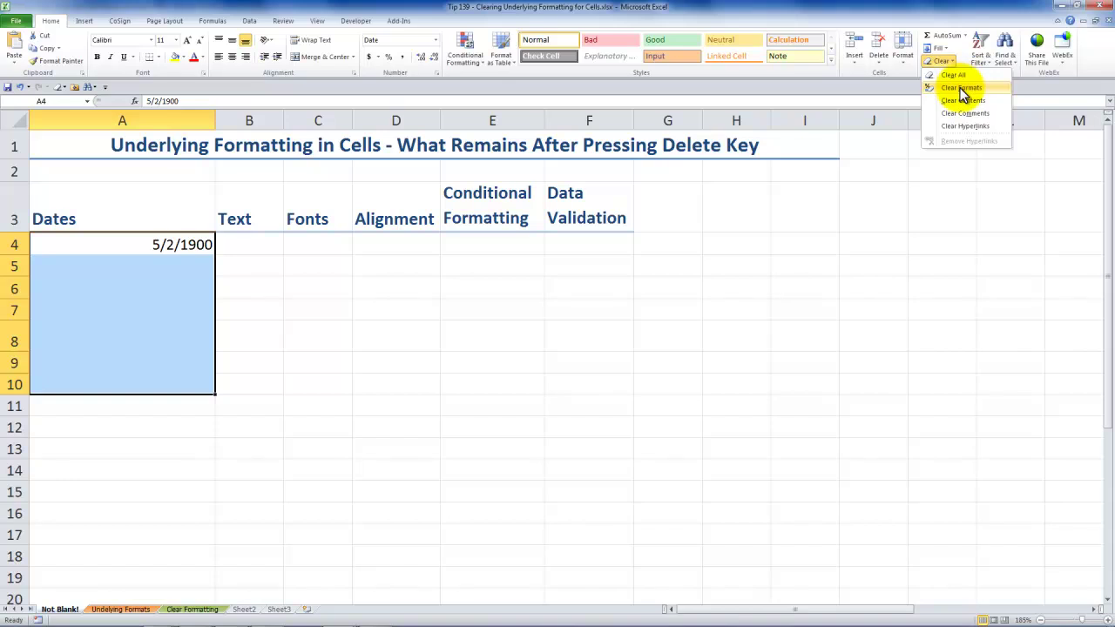
click(962, 88)
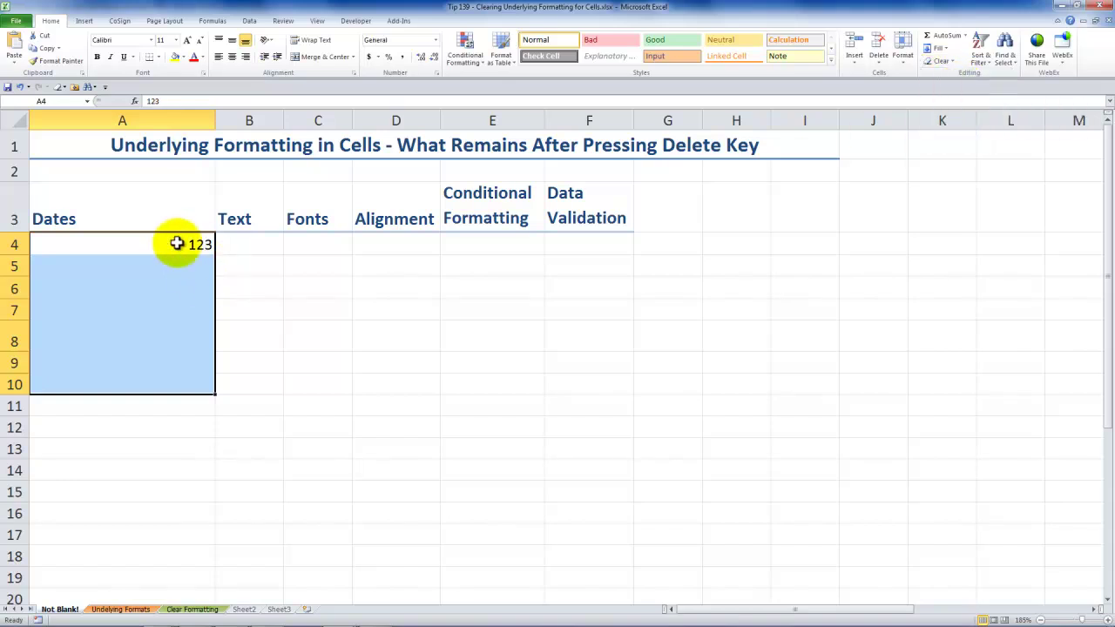
text(123)
key(ctrl+Return)
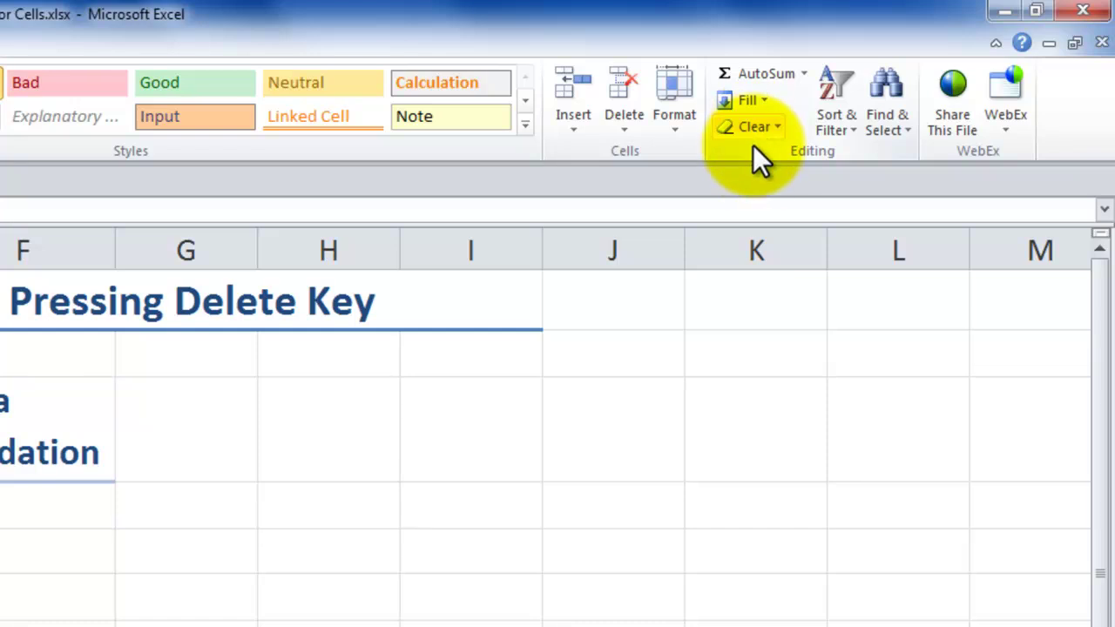
Show the context menu for the Clear button in the Editing group.
right_click(752, 149)
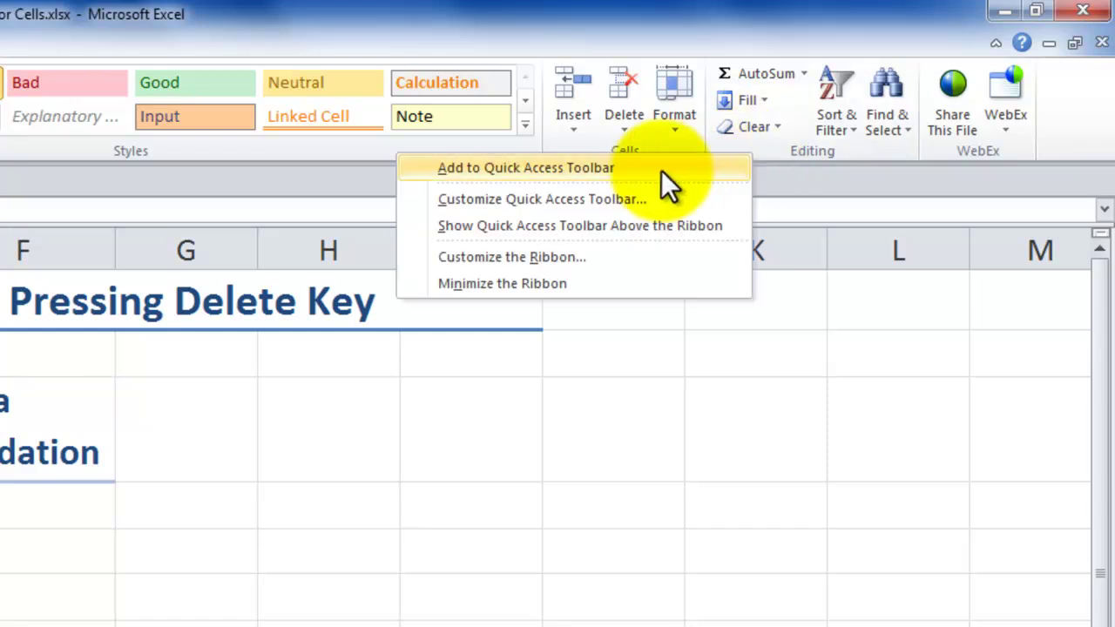
Fill C4:C10 with 123 and inspect the font styling of C7 and C10.
click(758, 151)
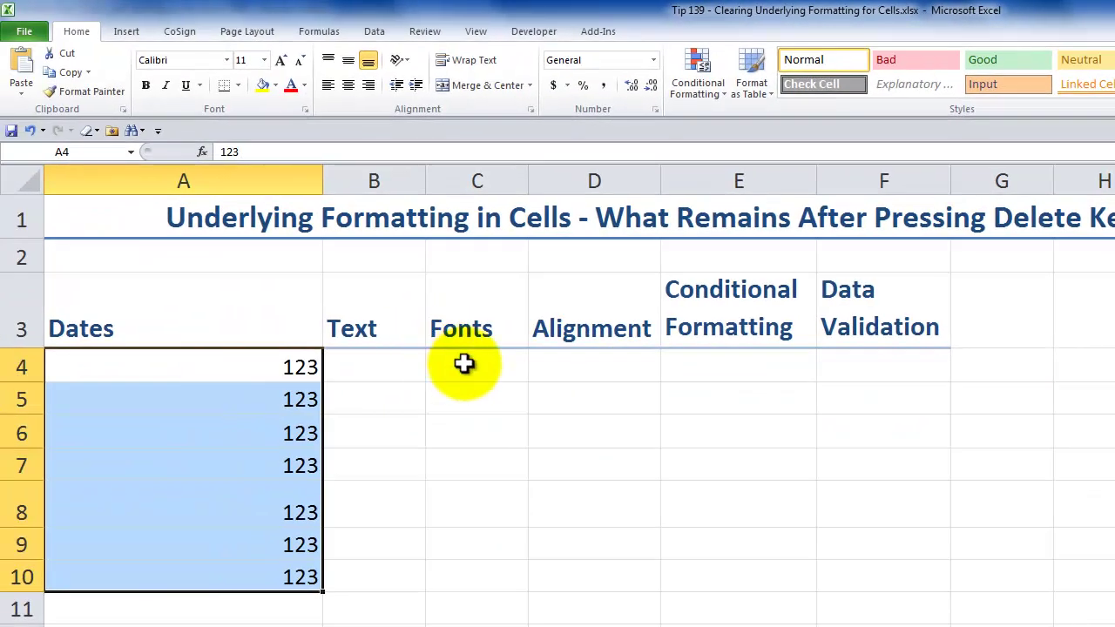
drag(463, 365, 475, 572)
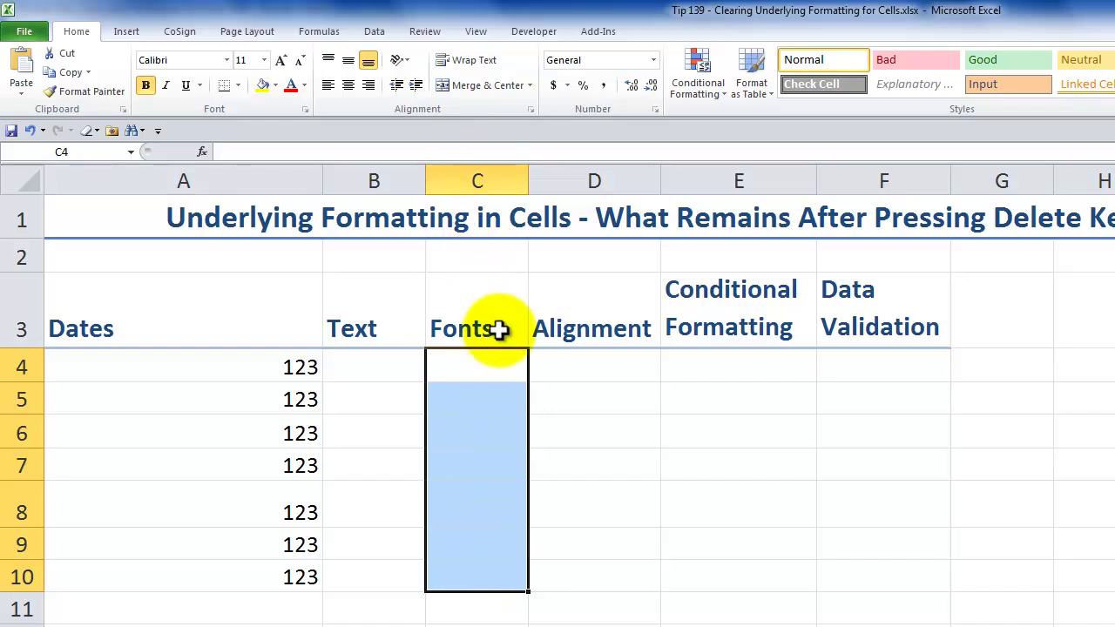
text(123)
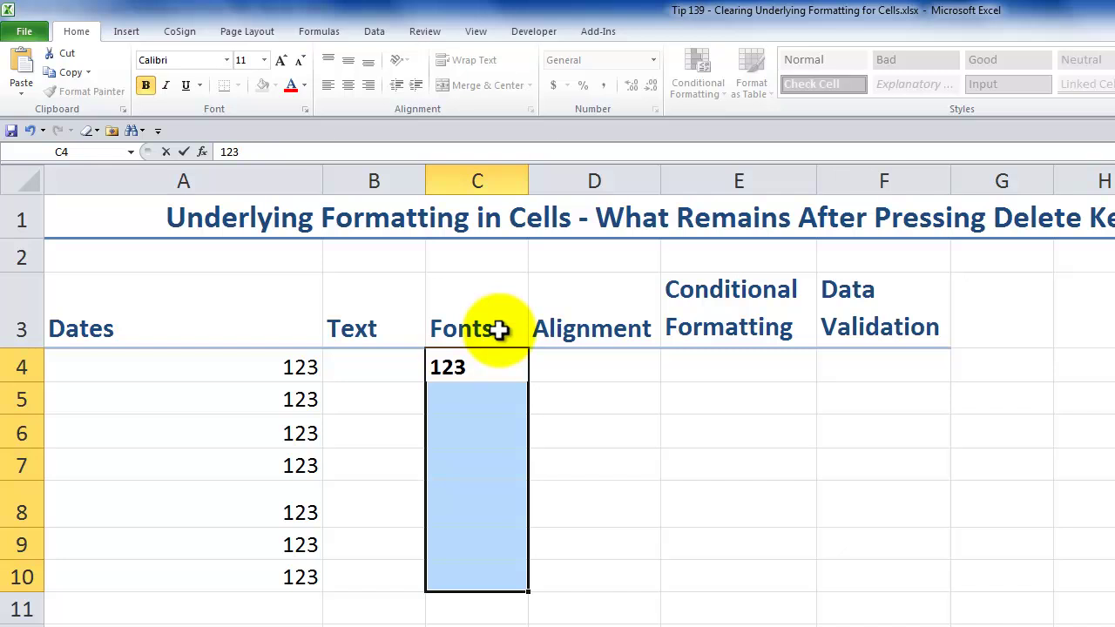
key(ctrl+Return)
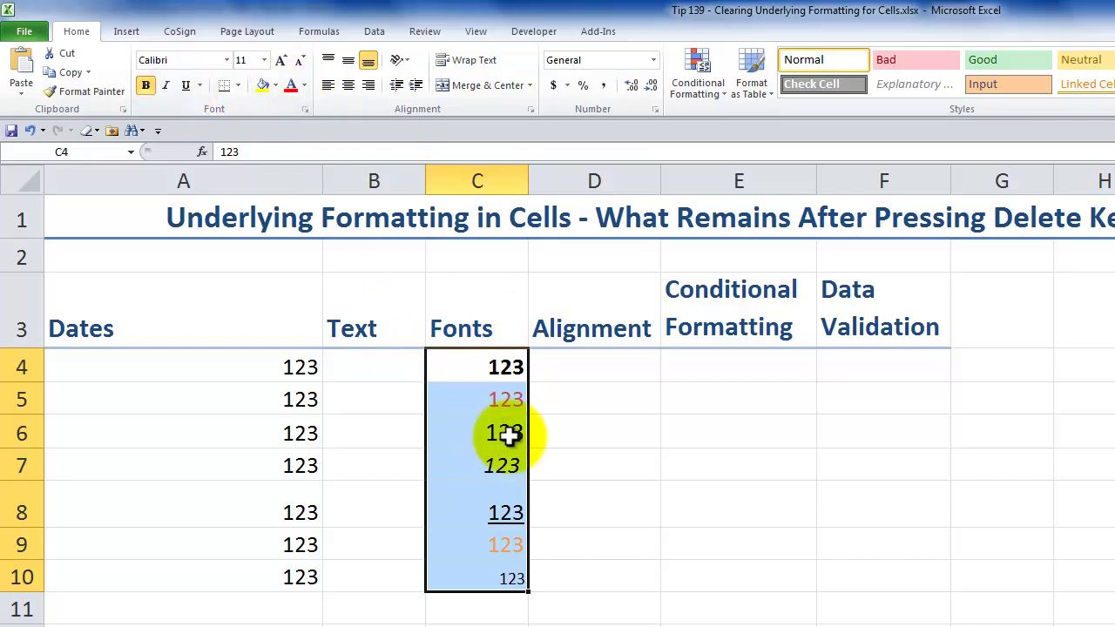
click(459, 463)
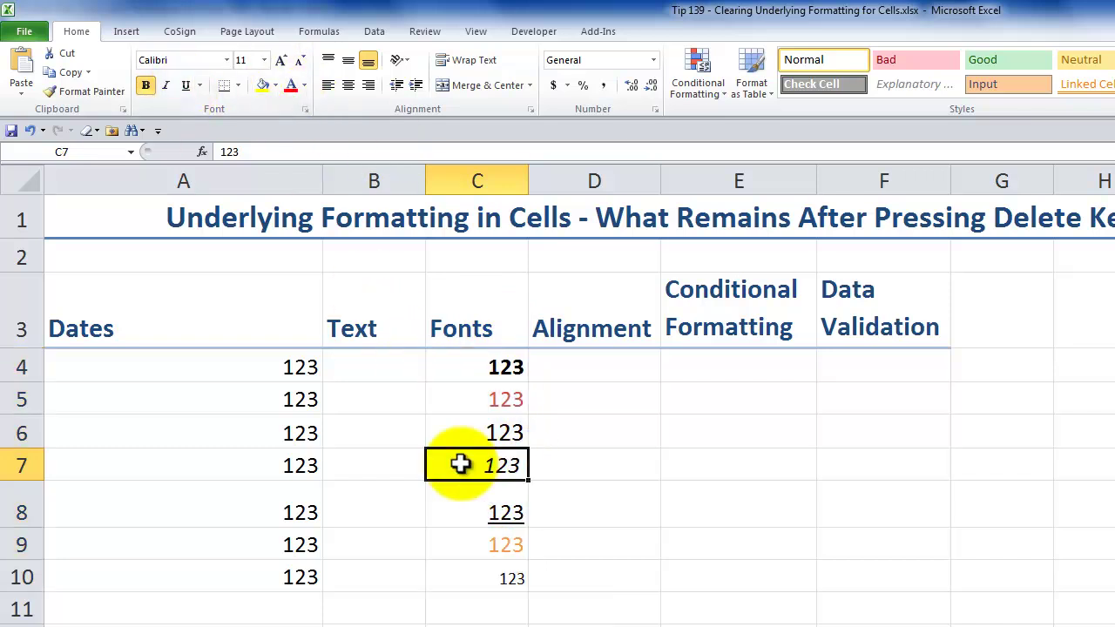
click(453, 585)
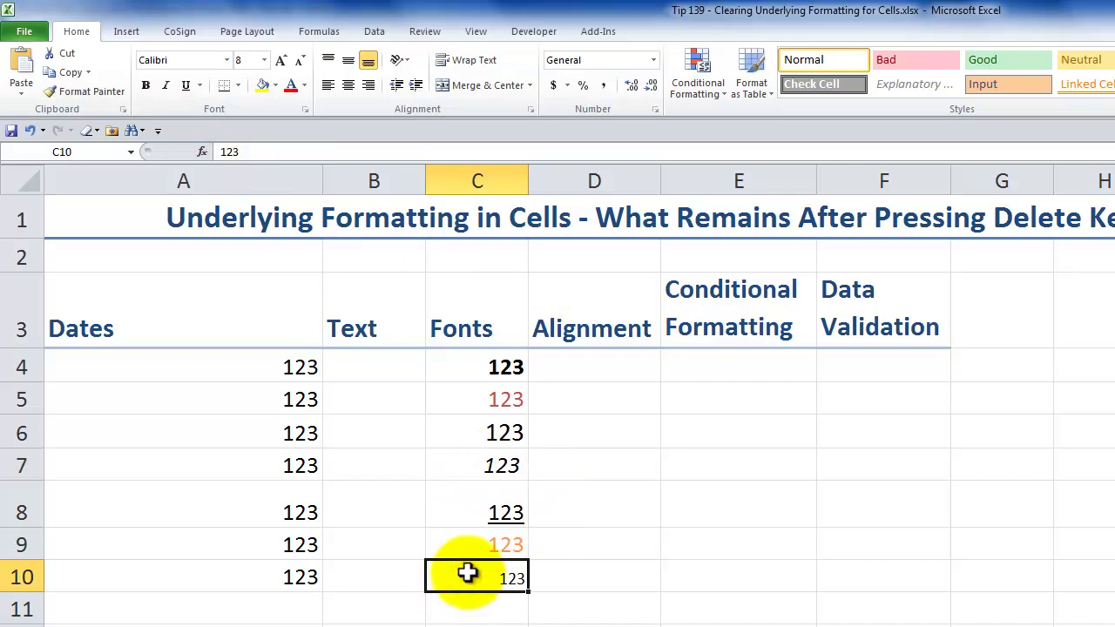
Replace C4:C10 with 555 and apply Clear Formats from the Quick Access Toolbar.
drag(490, 366, 479, 560)
key(Delete)
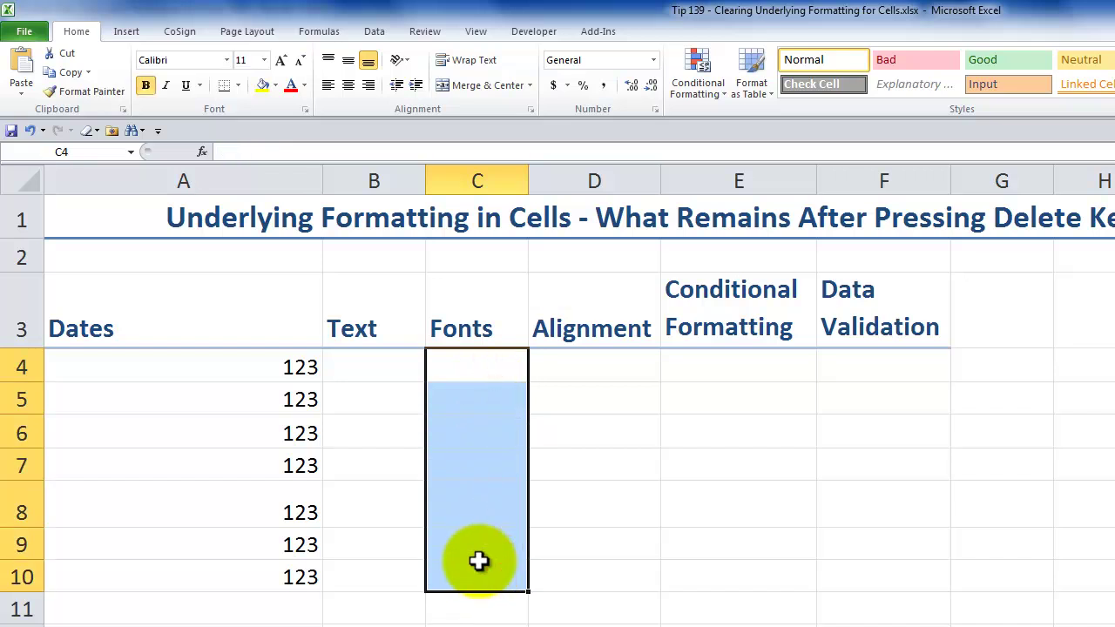
text(555)
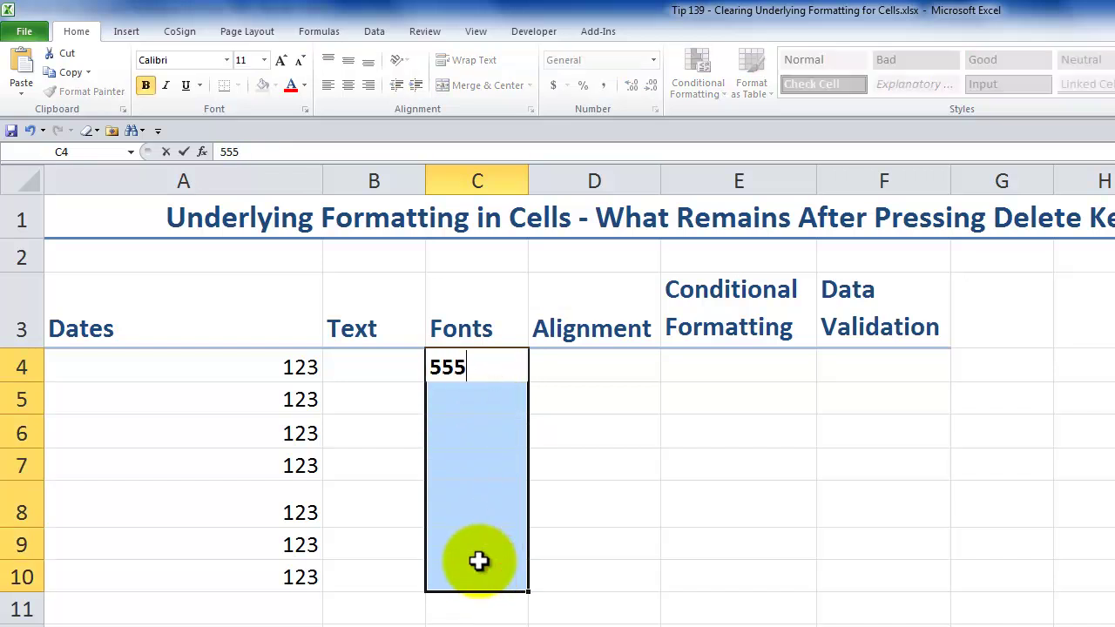
key(ctrl+Return)
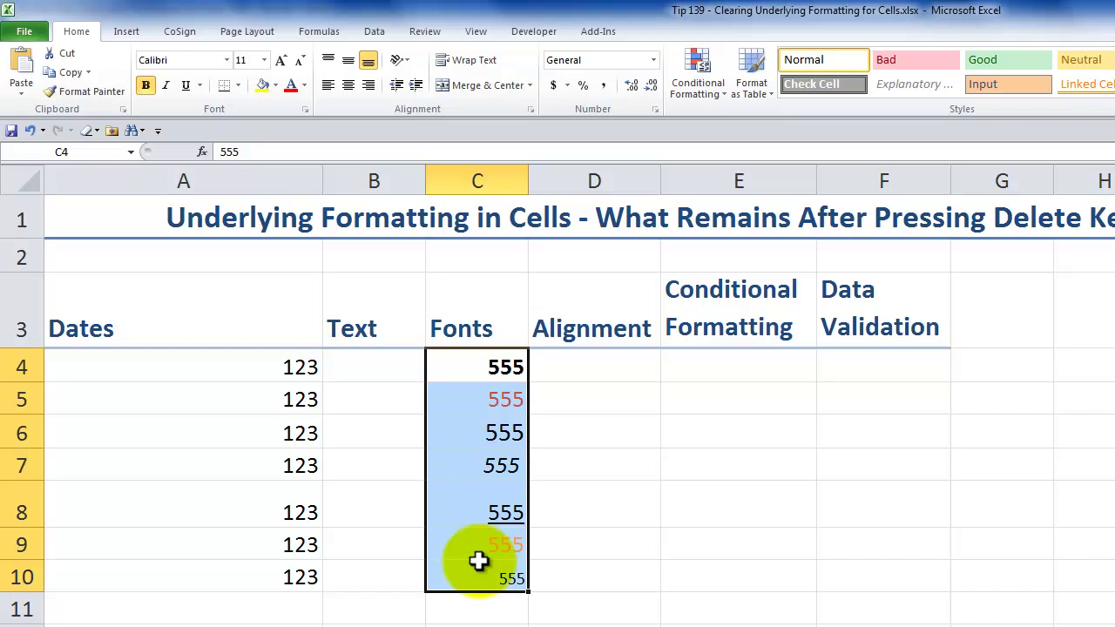
click(94, 131)
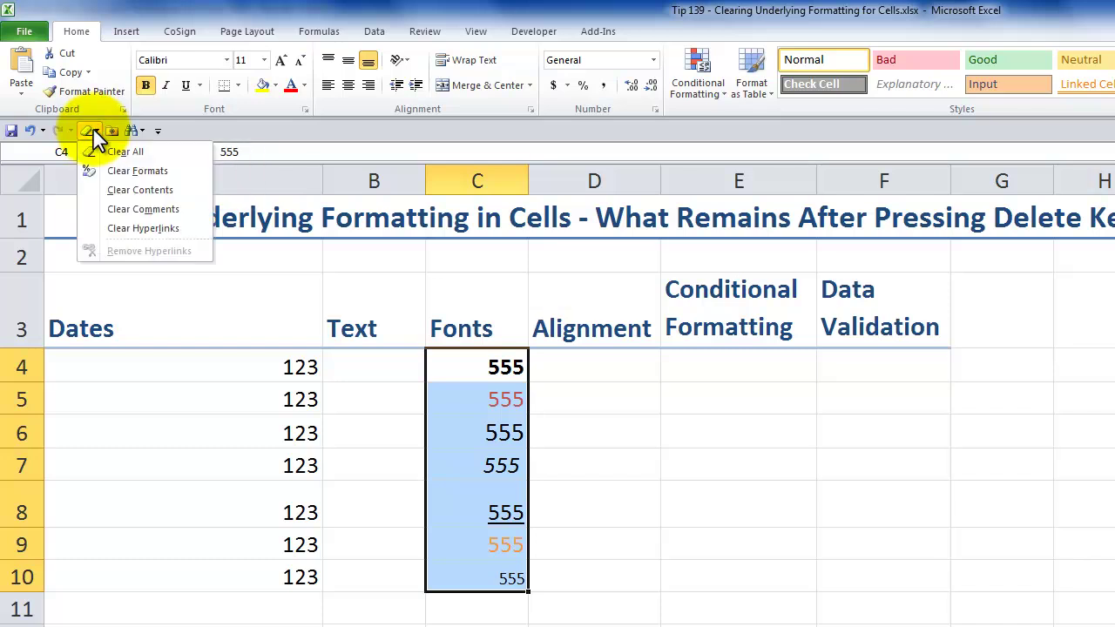
click(128, 172)
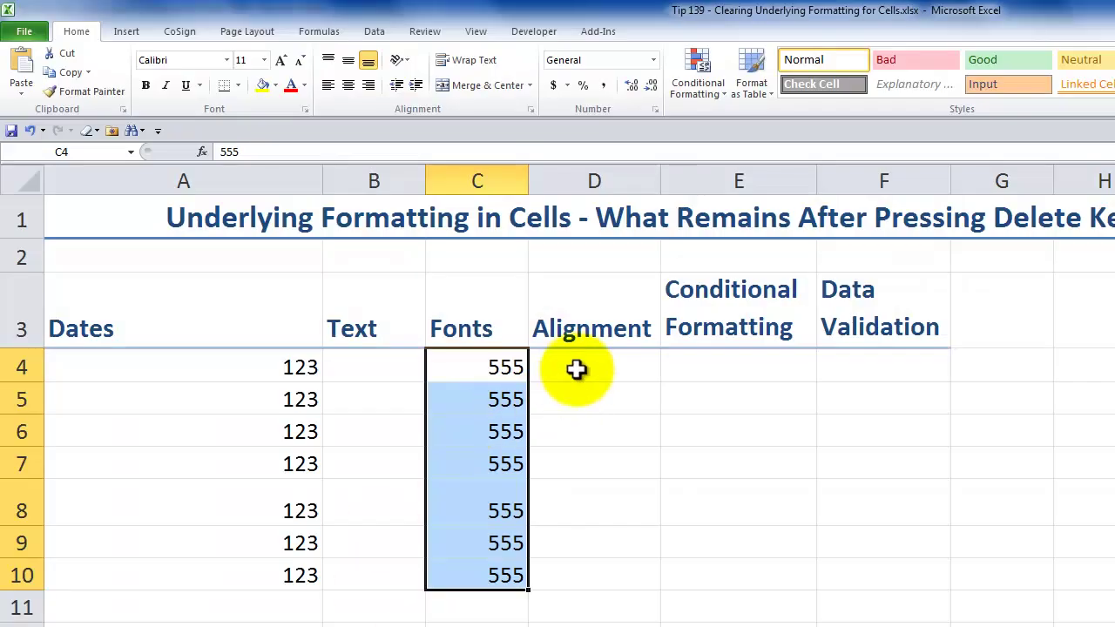
Fill D4:D10 with 123 to reveal each cell's centred, rotated and vertical alignment.
click(584, 366)
drag(584, 366, 605, 563)
text(123)
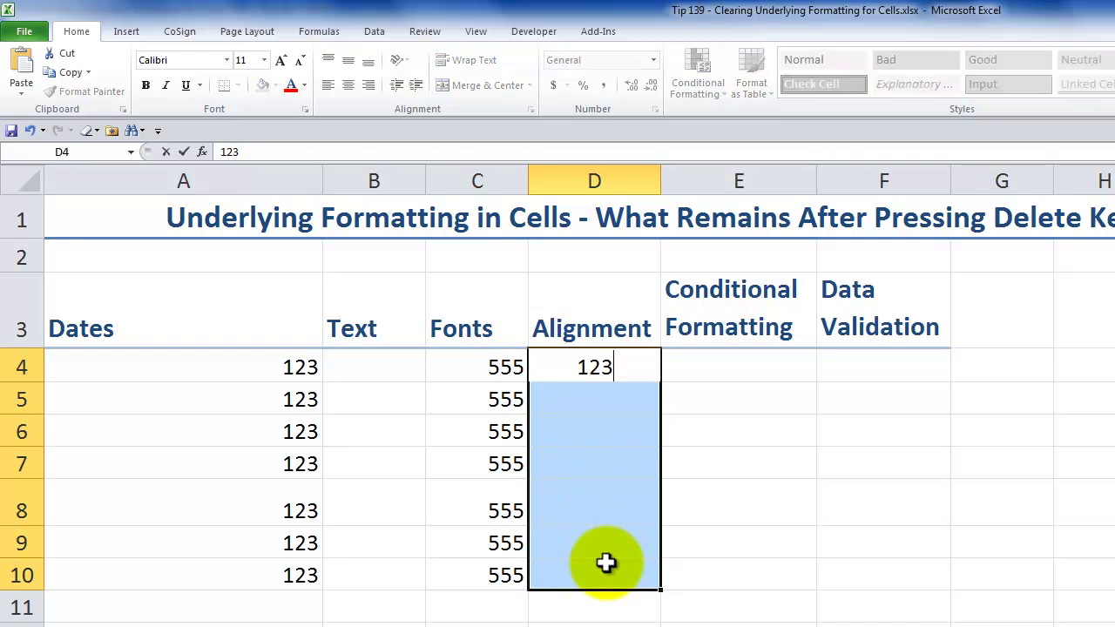
key(ctrl+Return)
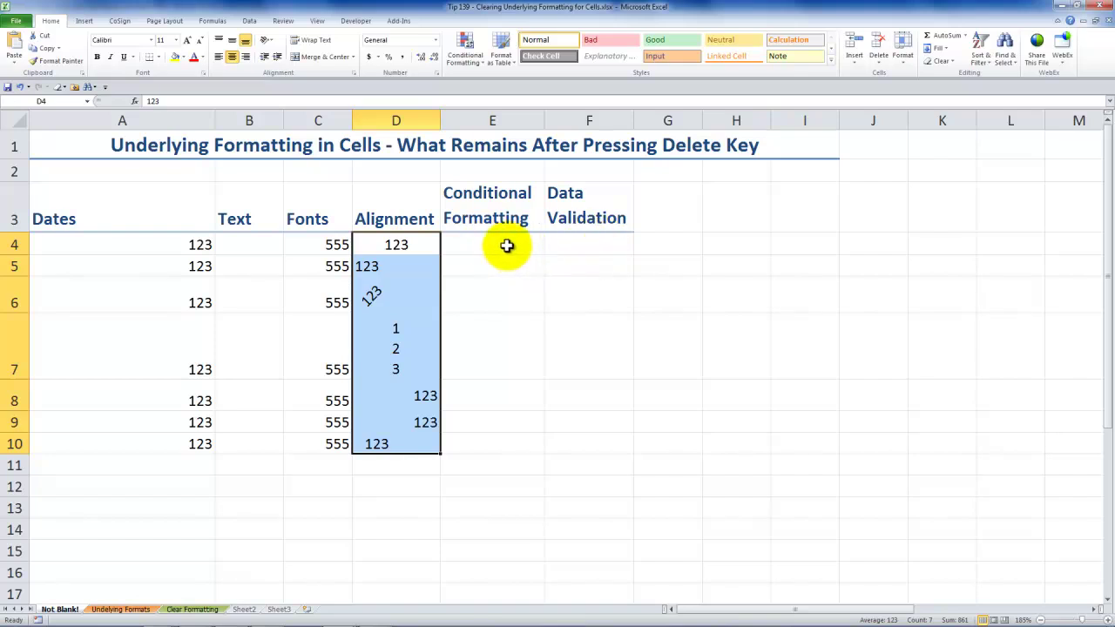
Fill E4:E10 with 555 and deselect to show the green conditional highlight.
drag(506, 246, 501, 436)
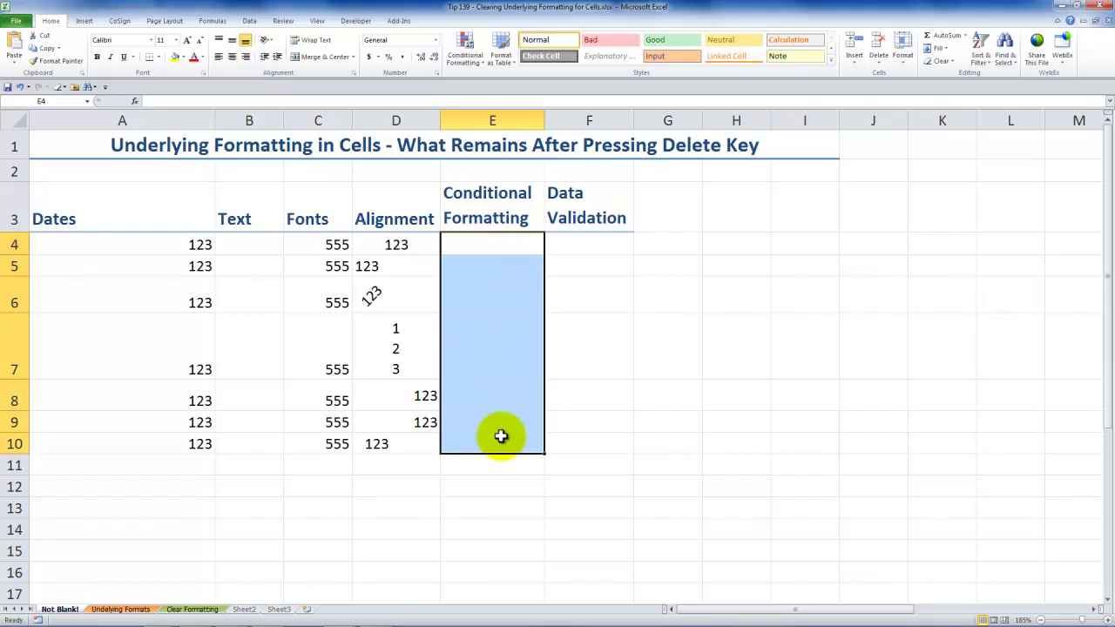
text(555)
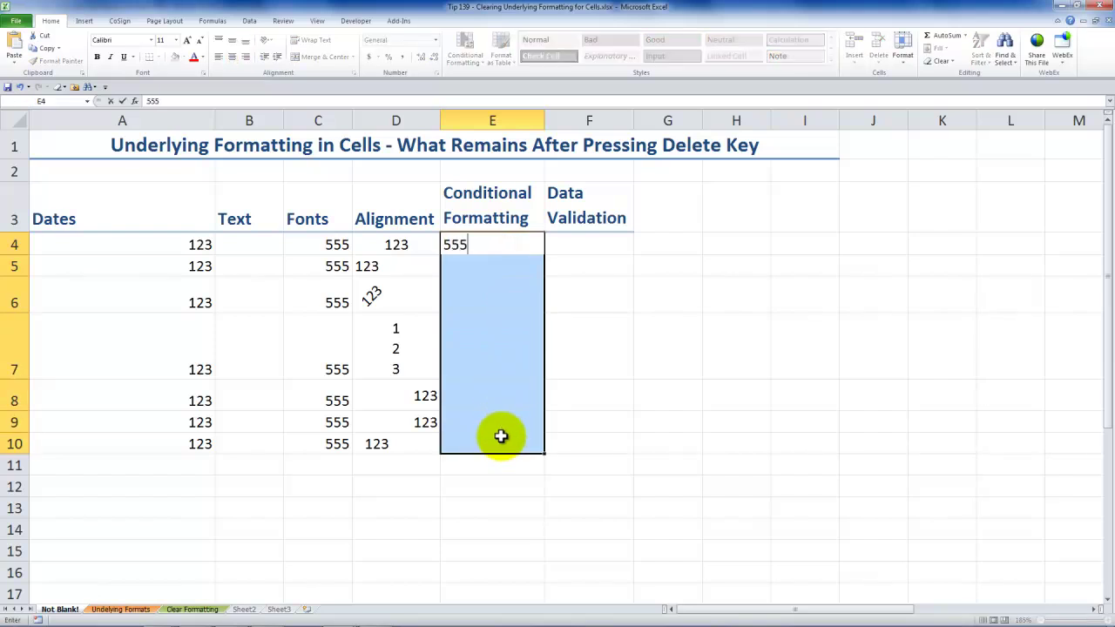
key(ctrl+Return)
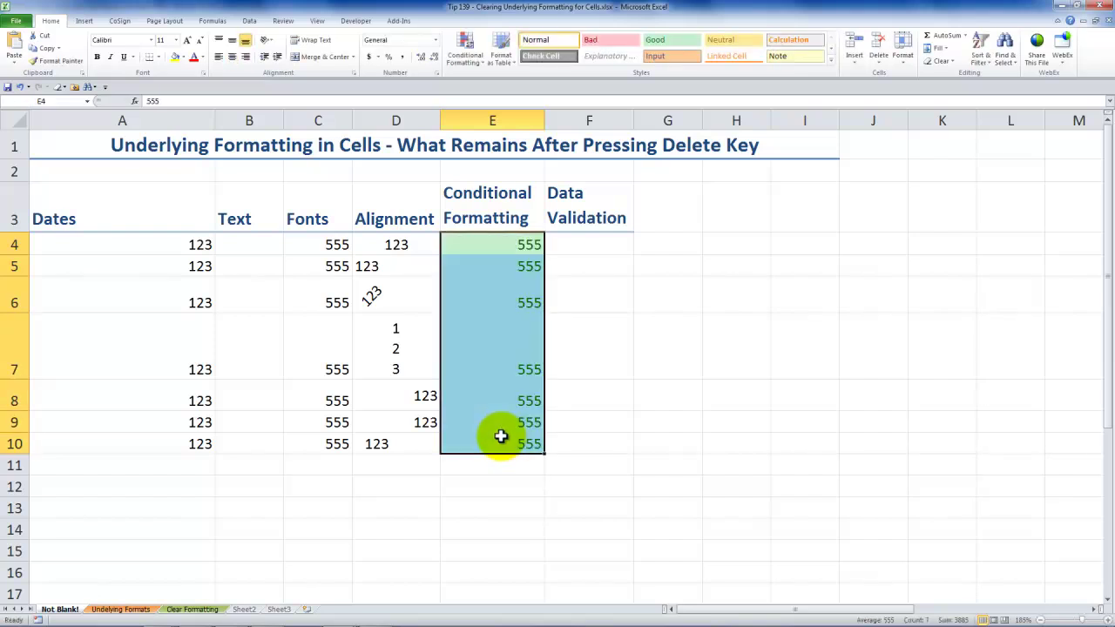
click(598, 371)
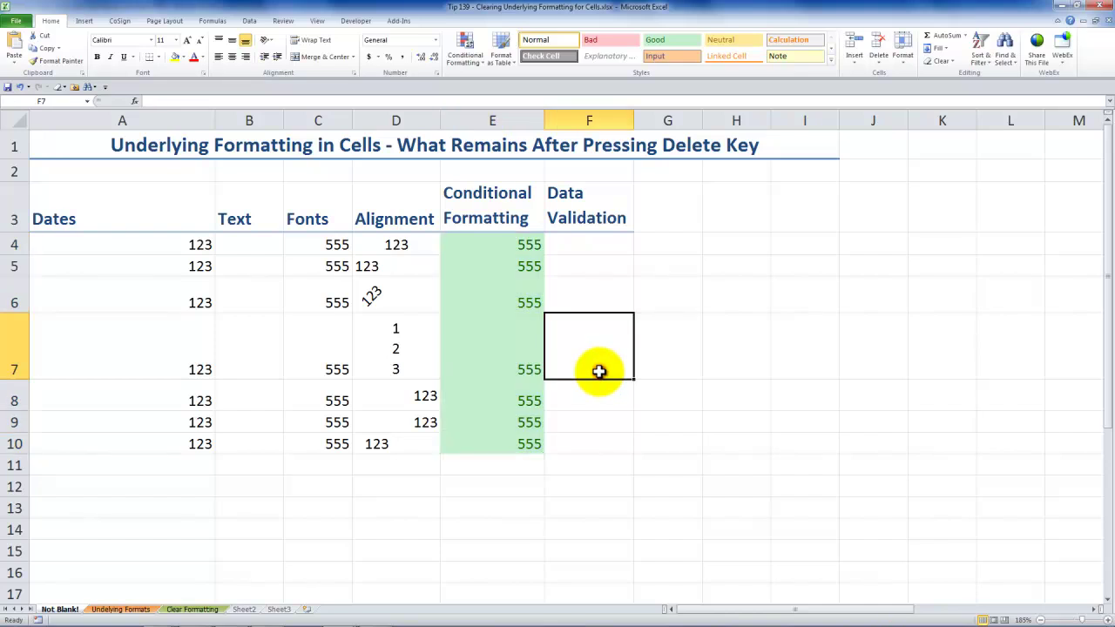
Change E4 to 123 and E6 to 55 so they lose the highlight.
click(483, 245)
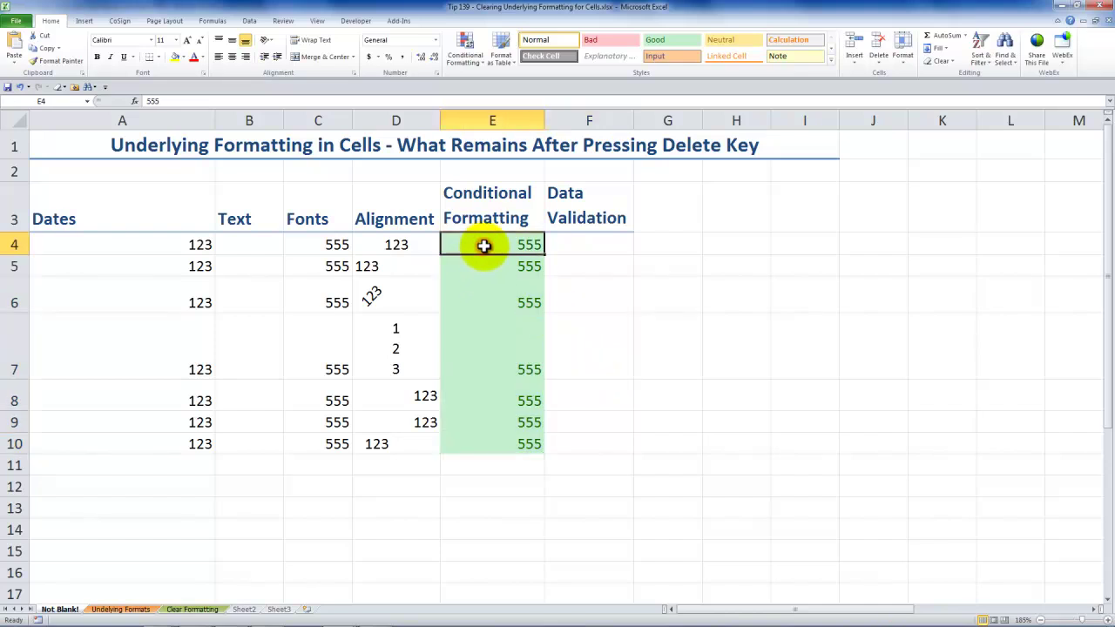
text(123)
key(Return)
click(485, 302)
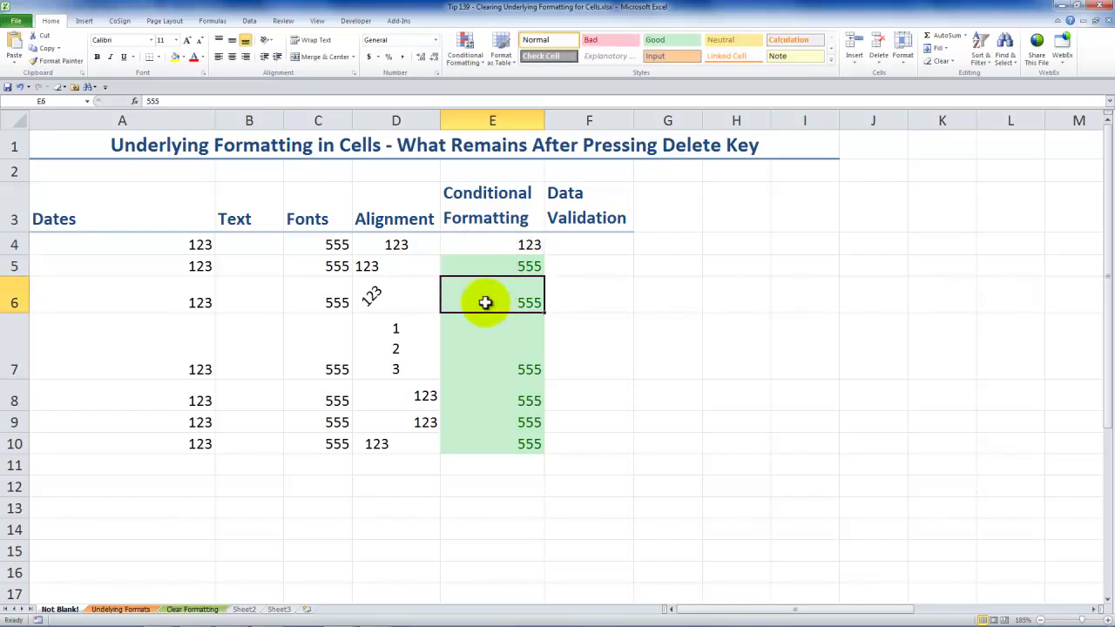
text(55)
key(Return)
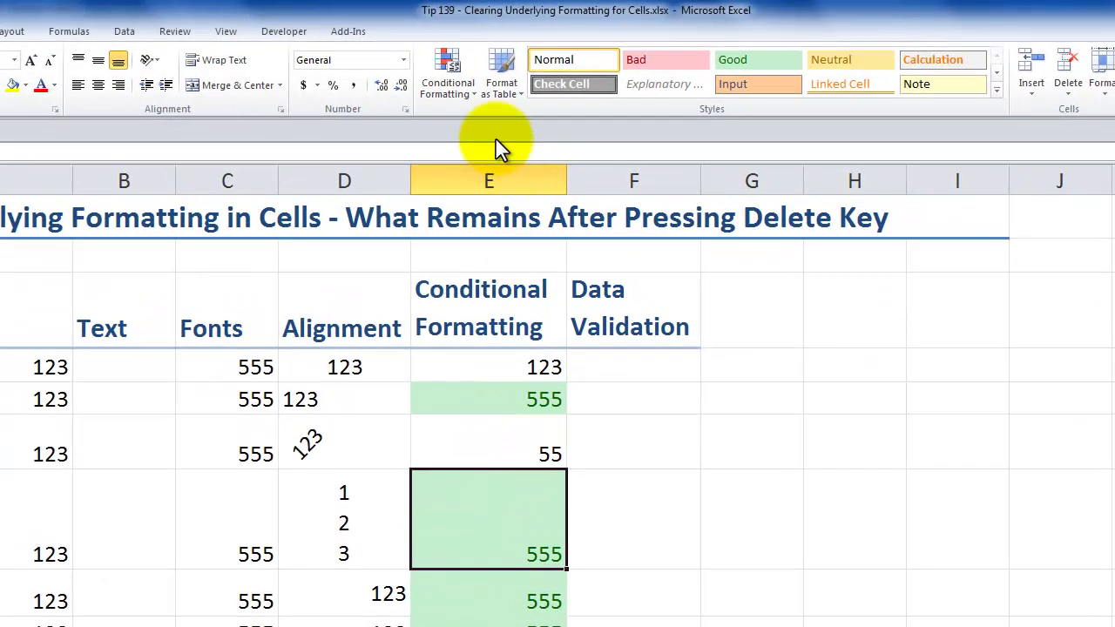
click(469, 88)
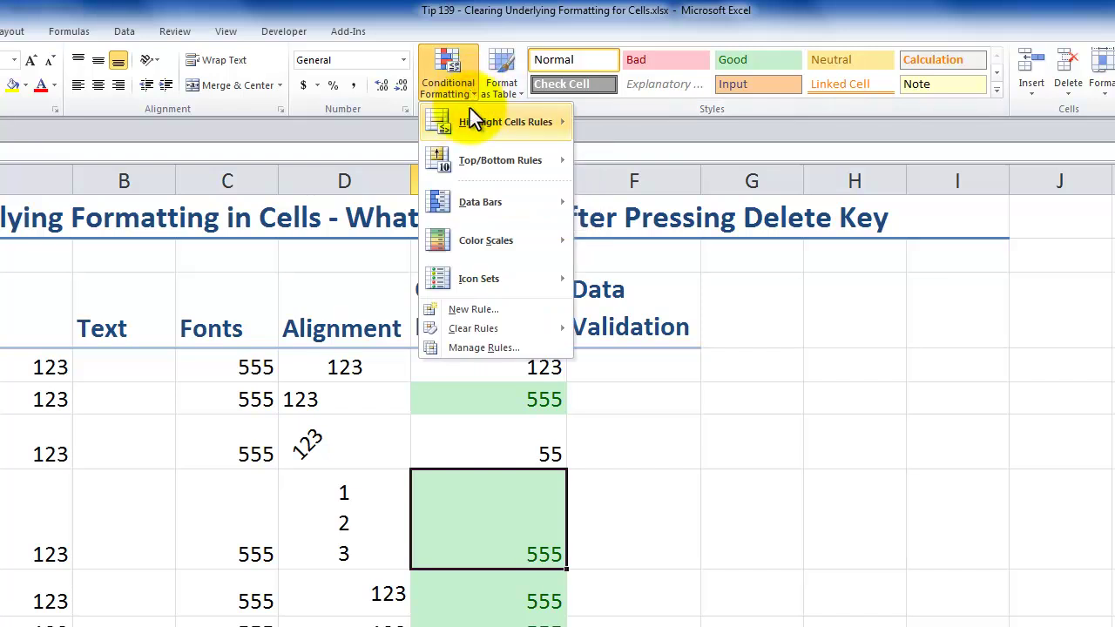
mouse_move(475, 128)
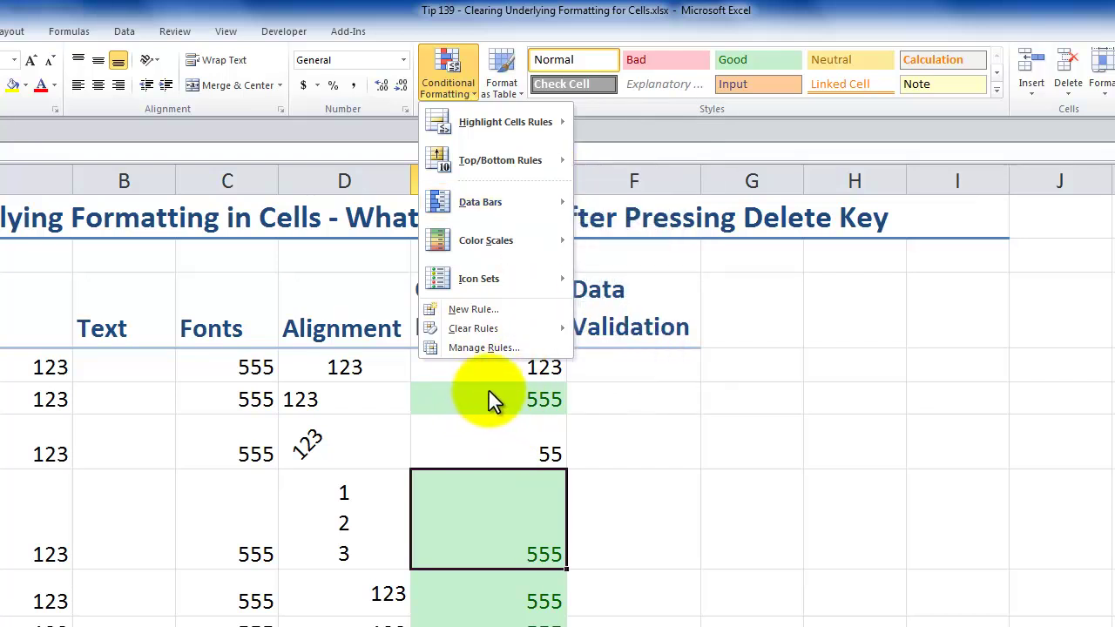
click(591, 395)
click(643, 372)
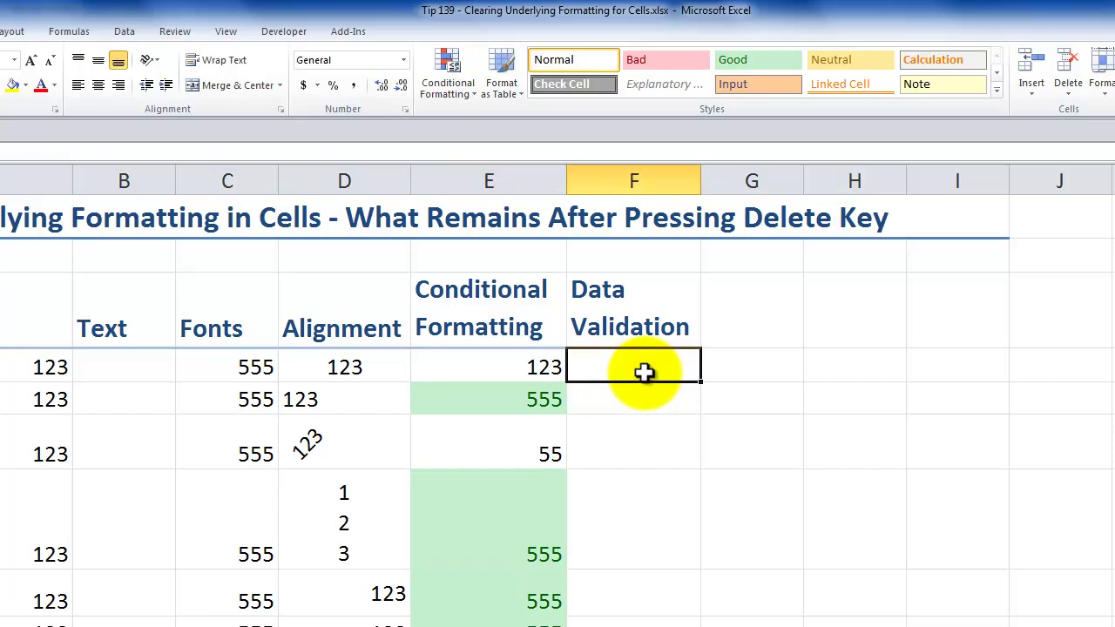
Fill all of E4:E10 with 123 at once.
drag(468, 373, 502, 626)
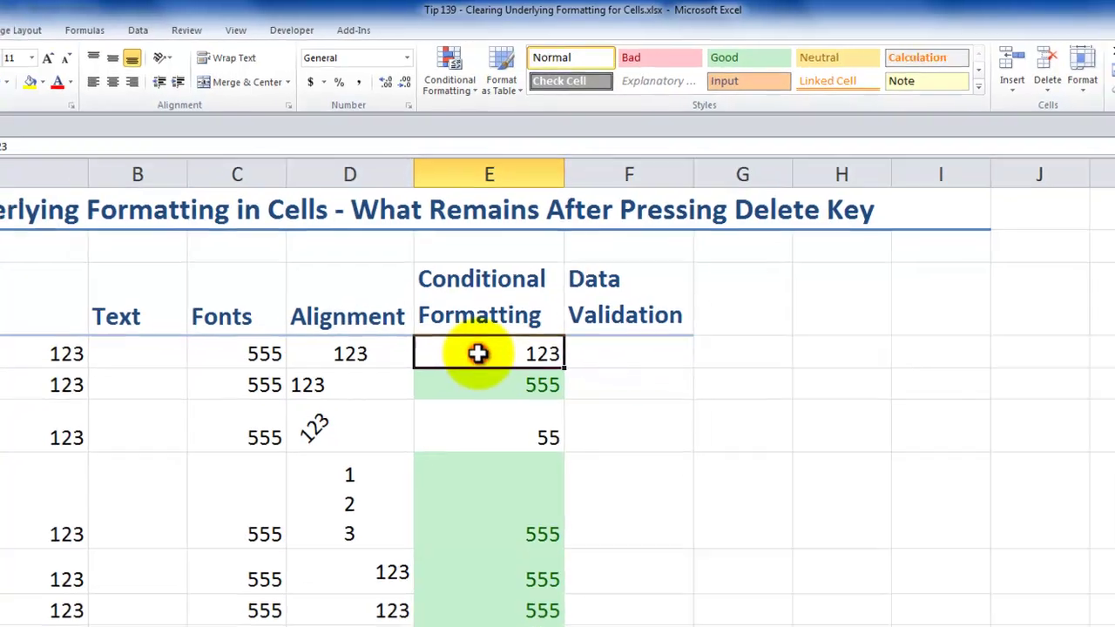
drag(502, 459, 504, 475)
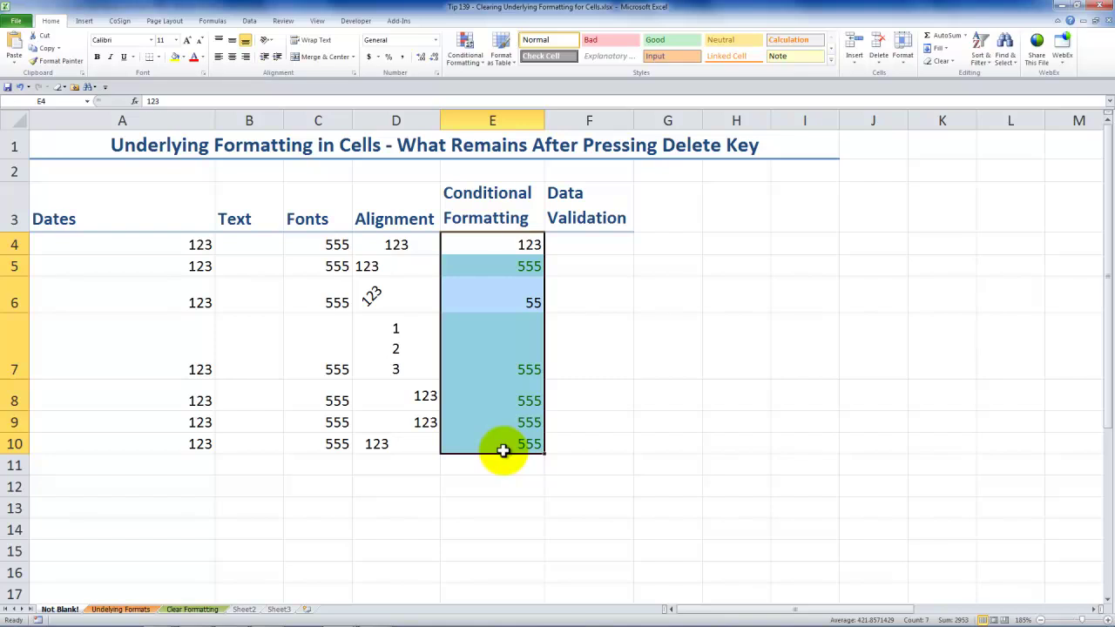
text(12)
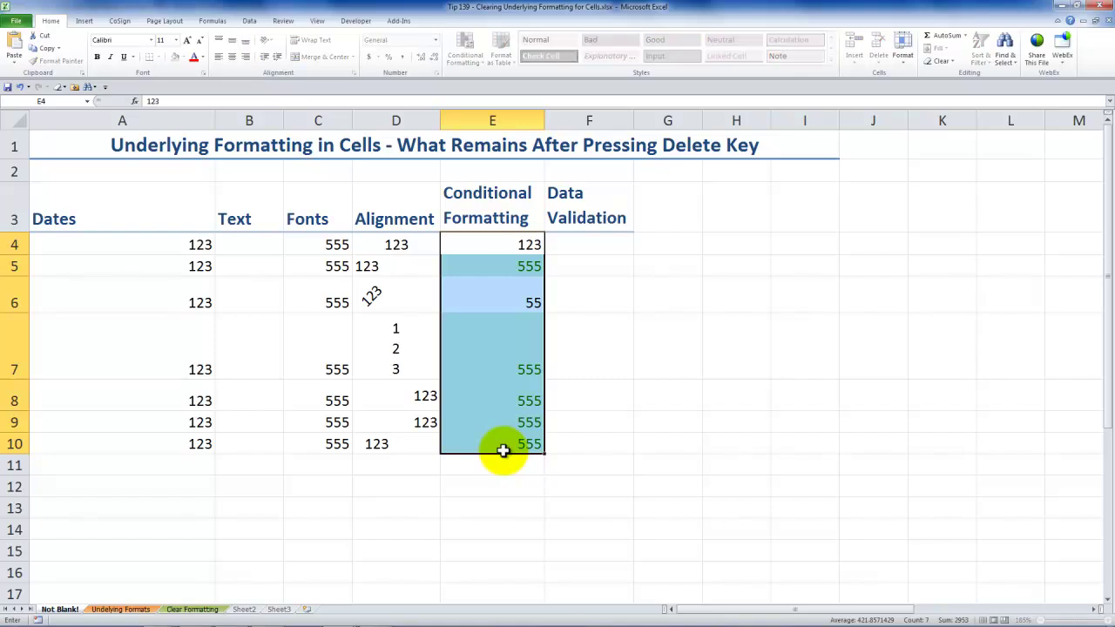
key(ctrl+Return)
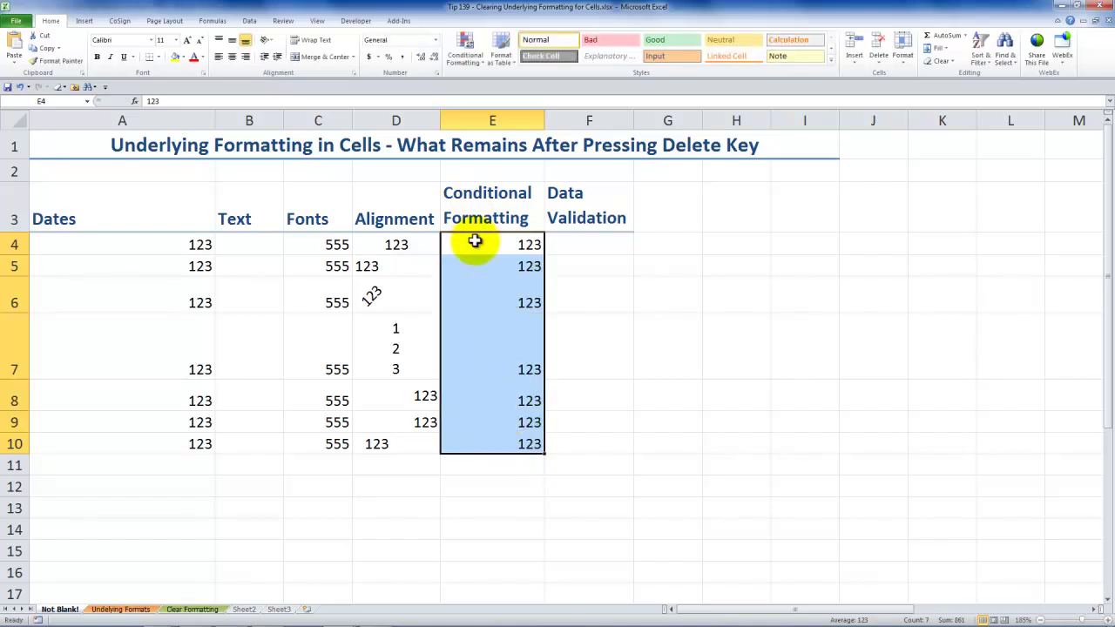
From E4, choose Conditional formats in the Go To Special dialog.
click(473, 241)
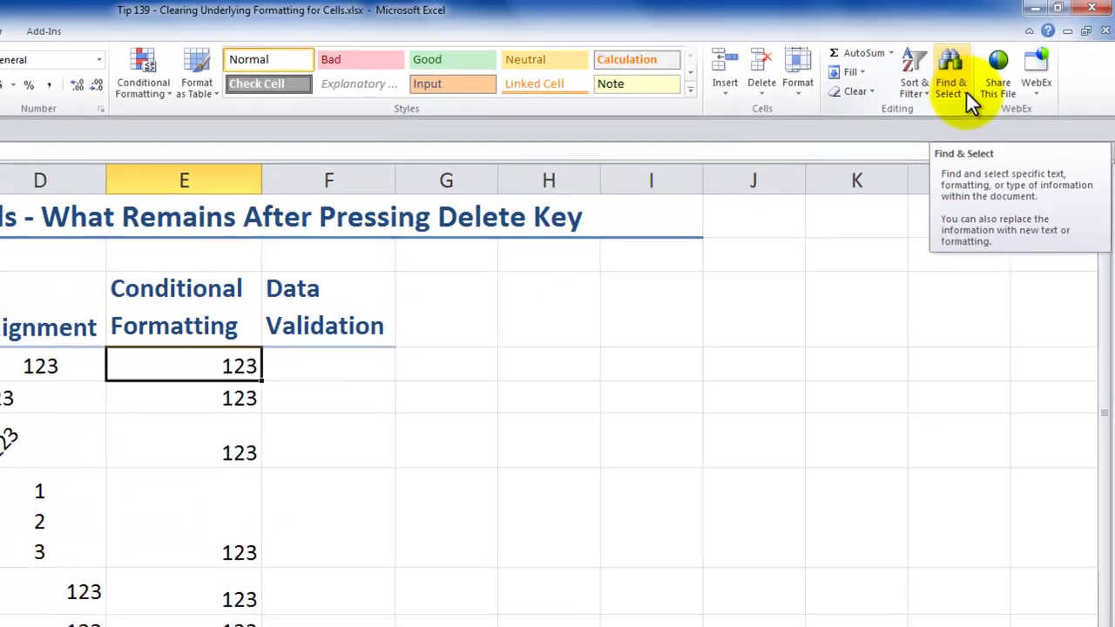
click(1010, 57)
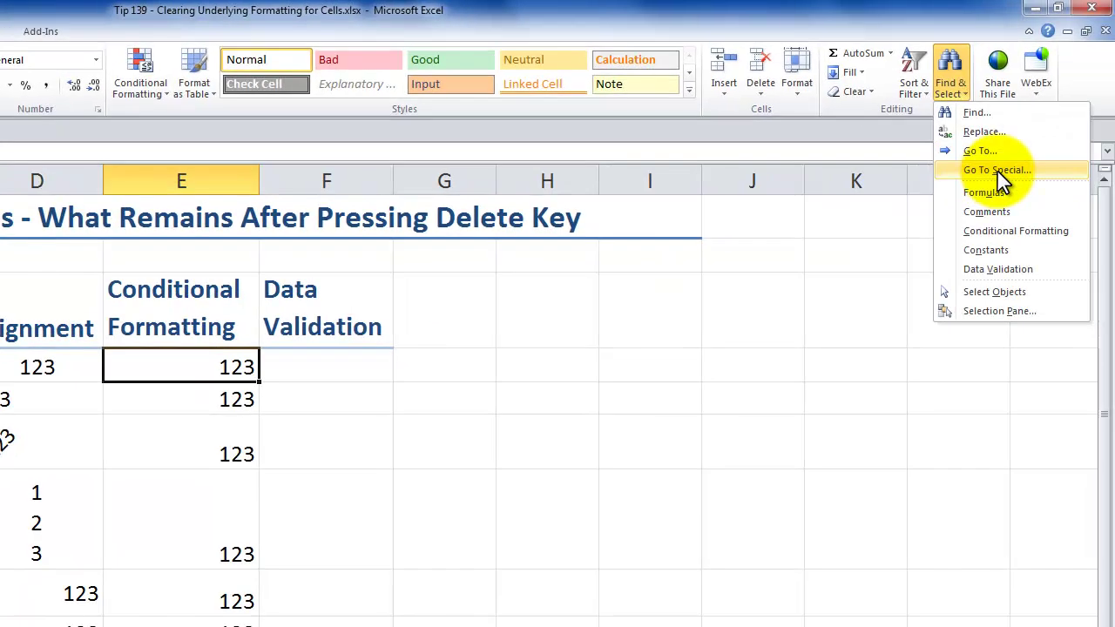
click(998, 177)
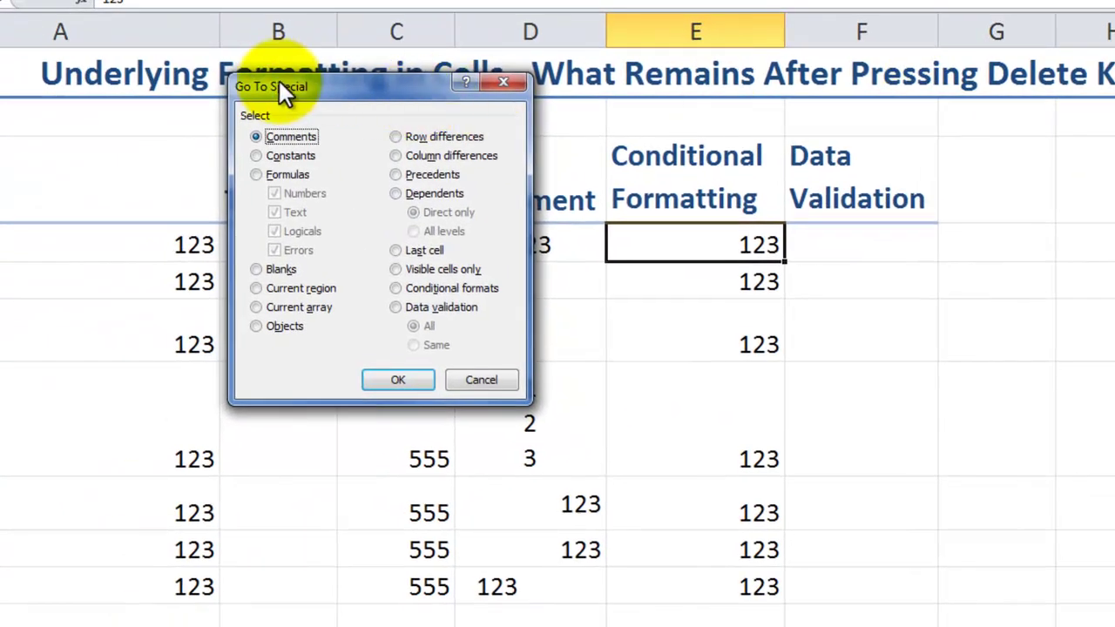
click(394, 288)
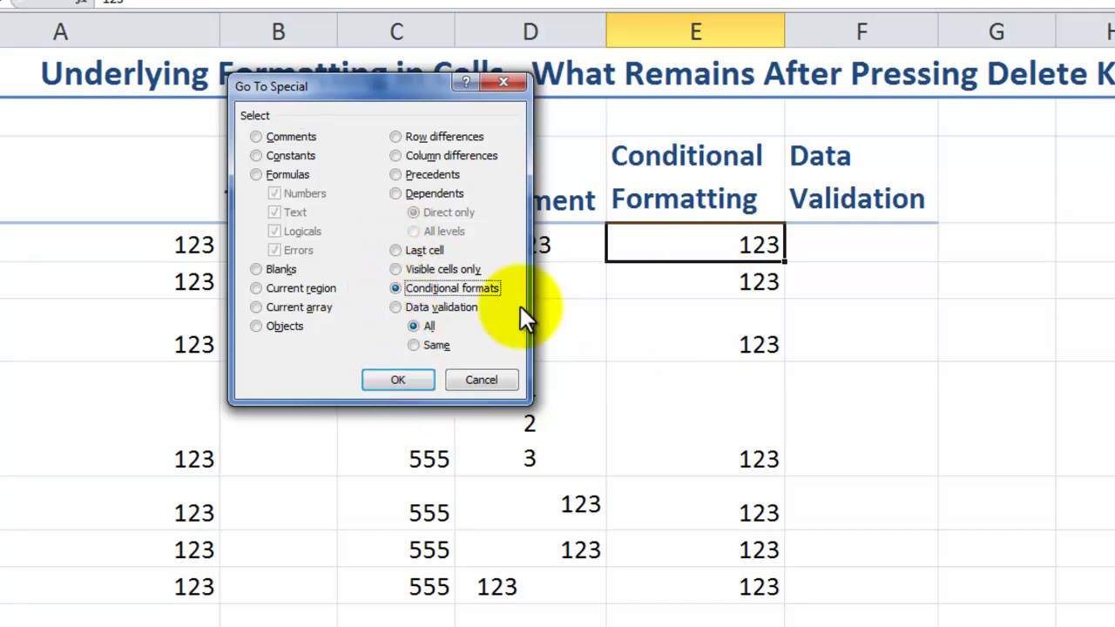
Add a Greater Than 500 rule with Green Fill with Dark Green Text to the conditionally formatted cells.
click(397, 381)
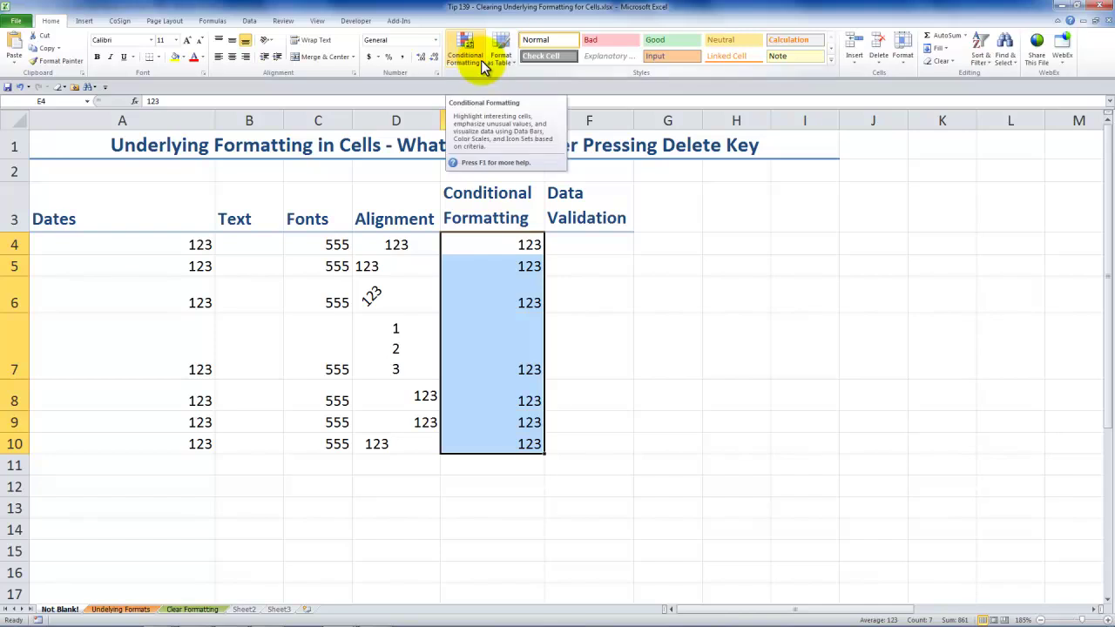
click(481, 61)
mouse_move(484, 82)
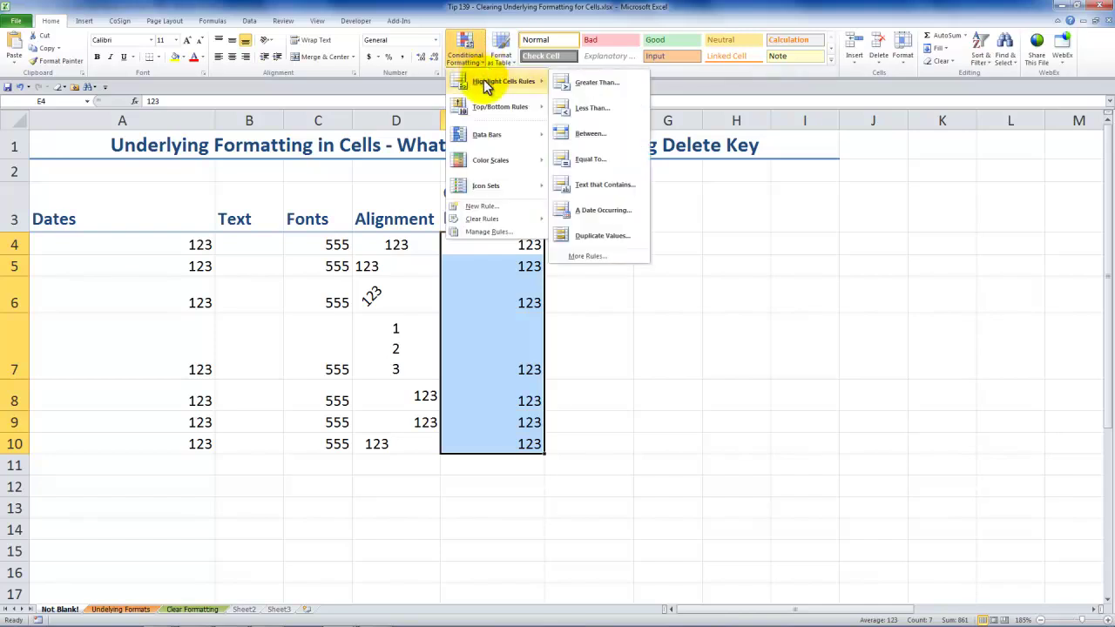
click(592, 82)
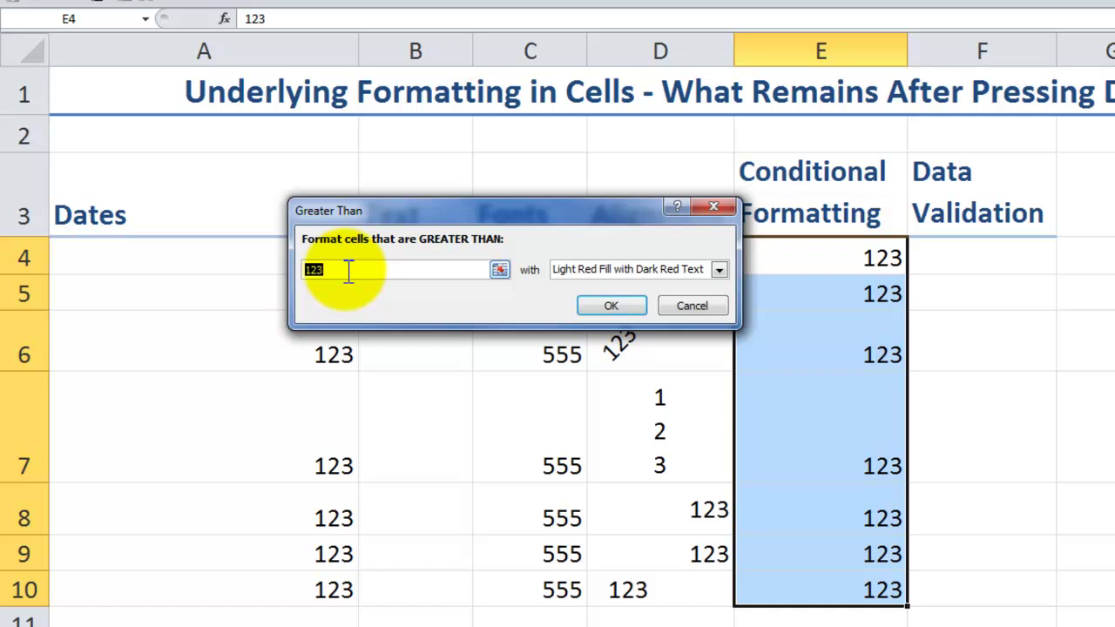
text(500)
click(720, 270)
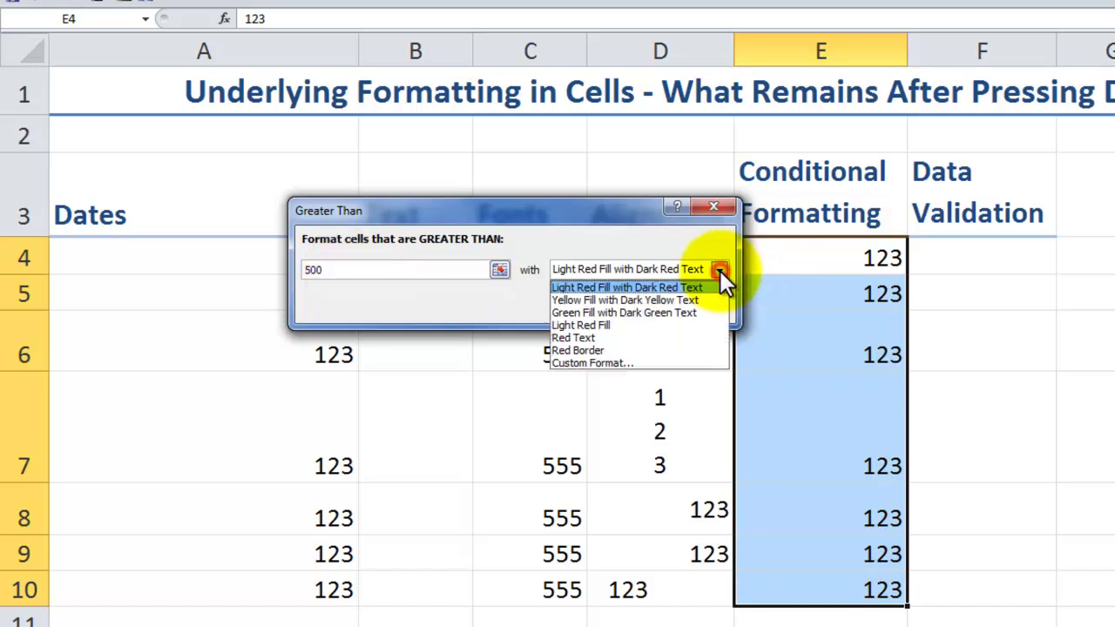
click(679, 311)
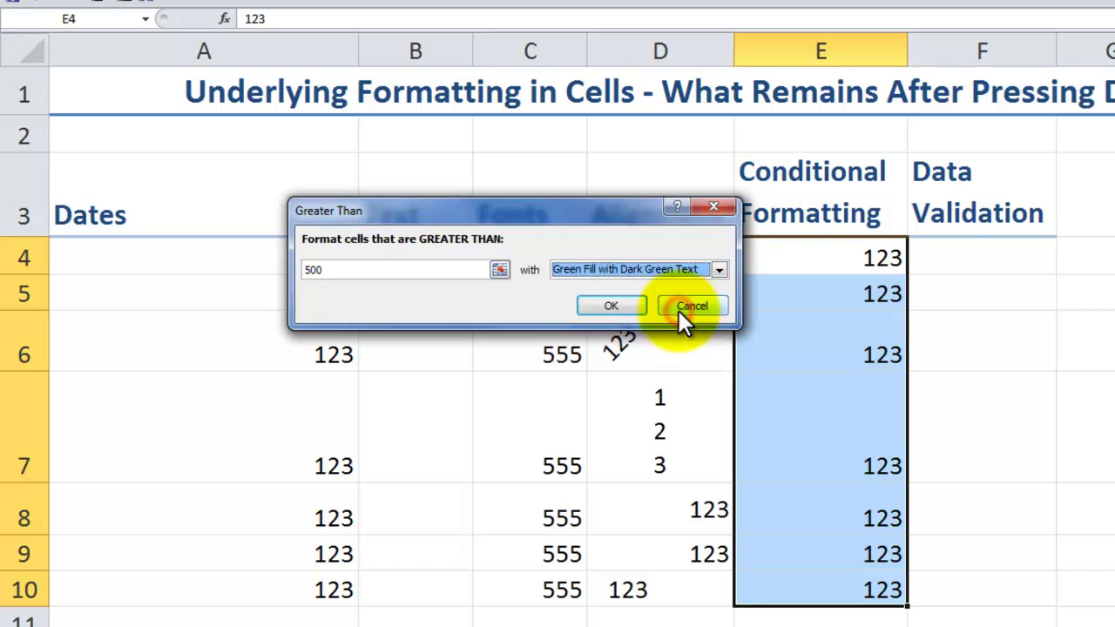
click(612, 306)
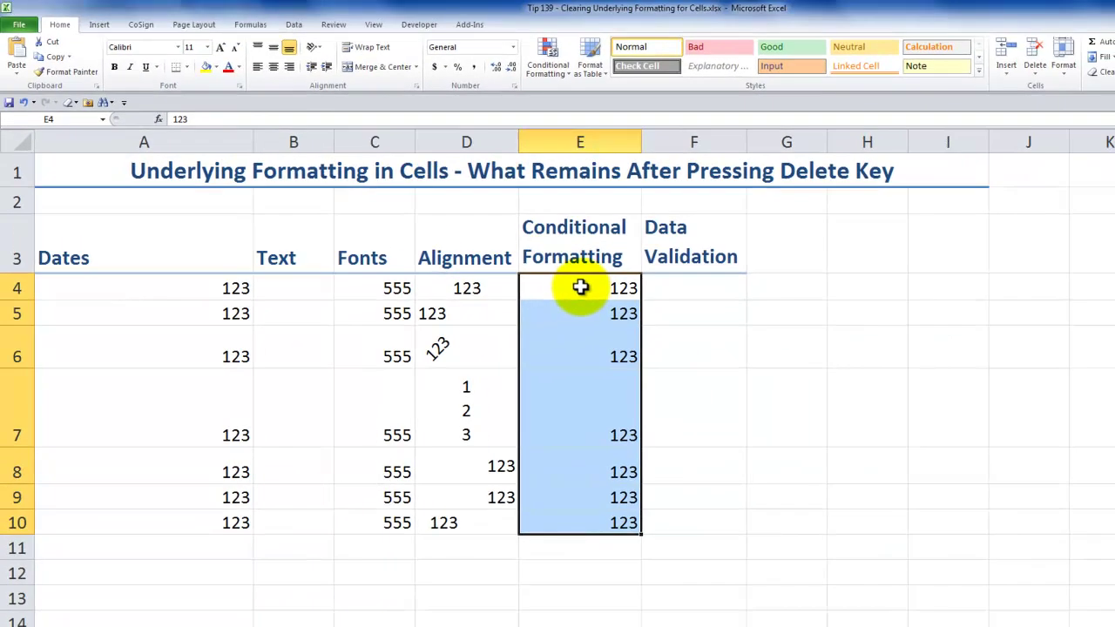
Enter 501 in E4 to test the highlight rule.
click(580, 287)
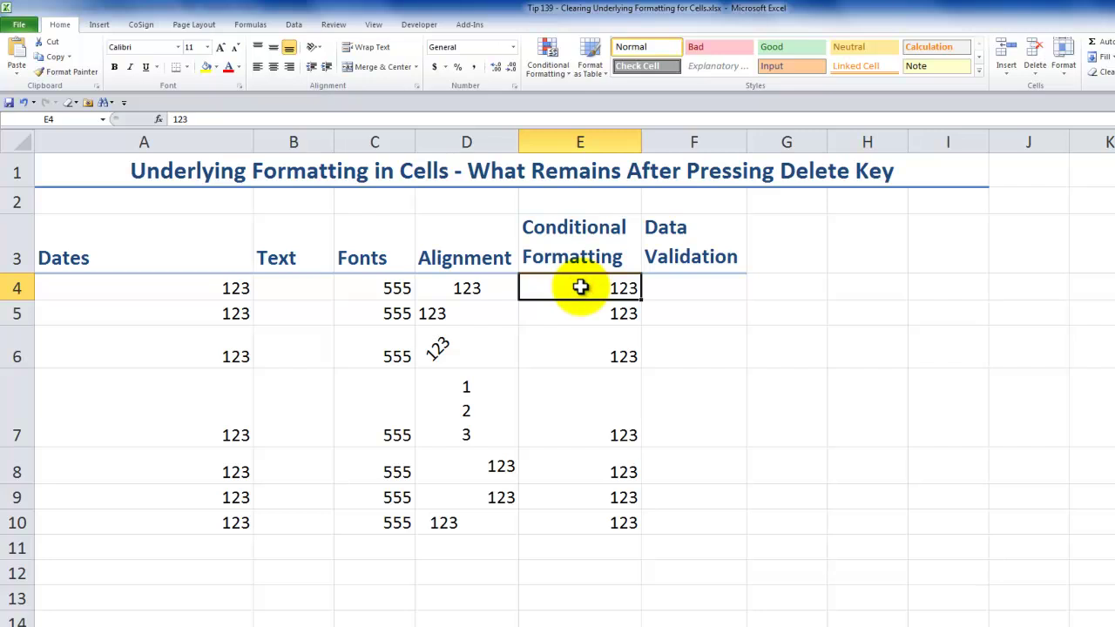
text(501)
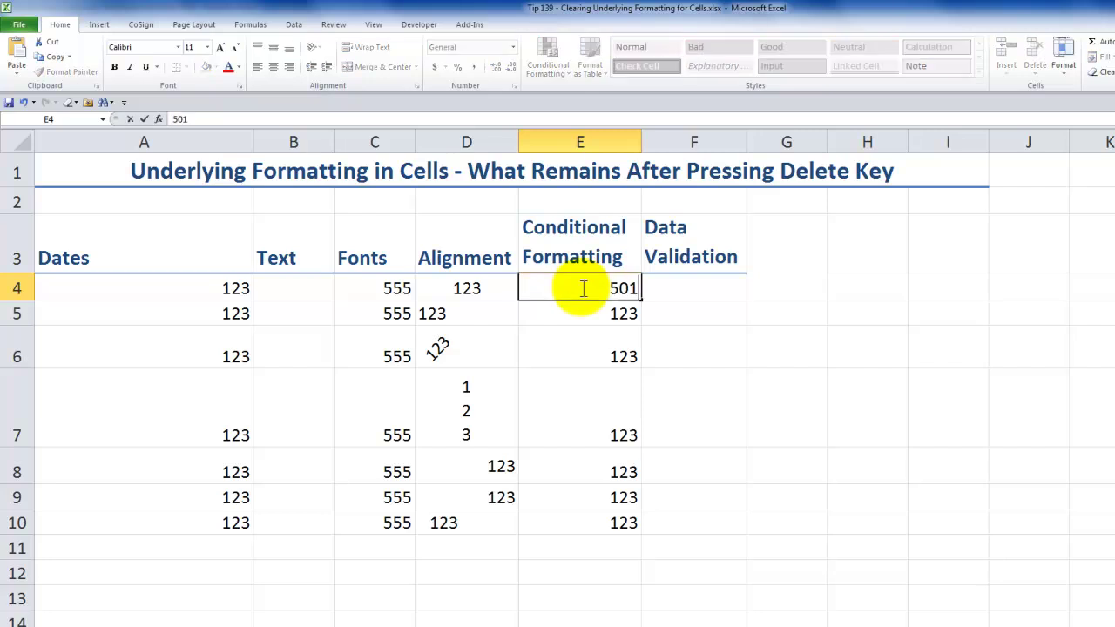
key(Return)
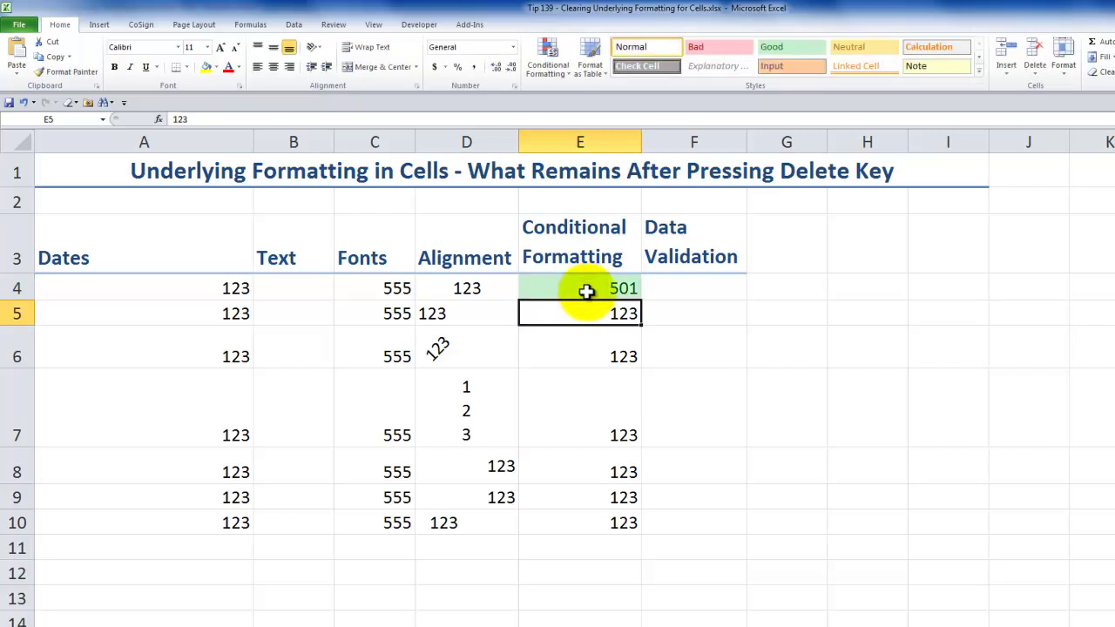
Try entering 123 in F4 and cancel the validation error.
click(700, 286)
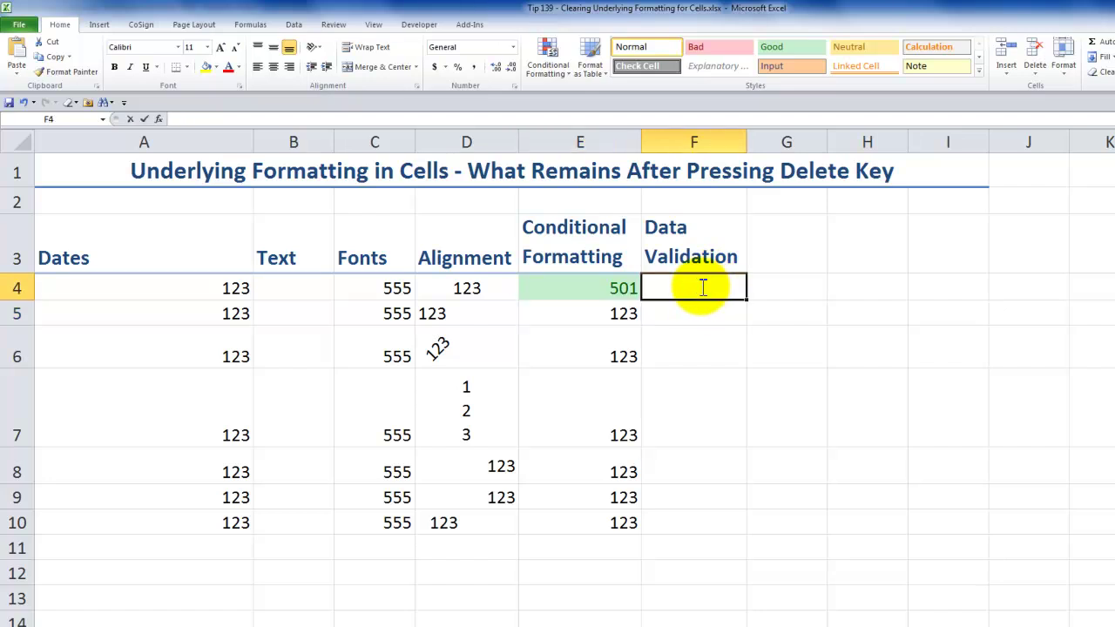
text(123)
key(Return)
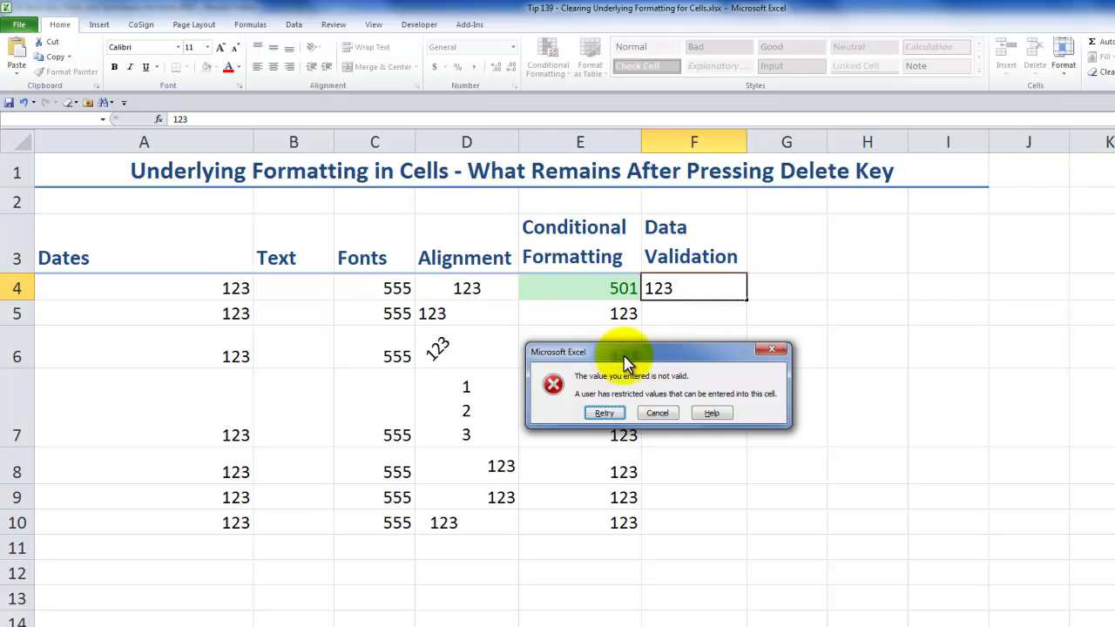
click(670, 416)
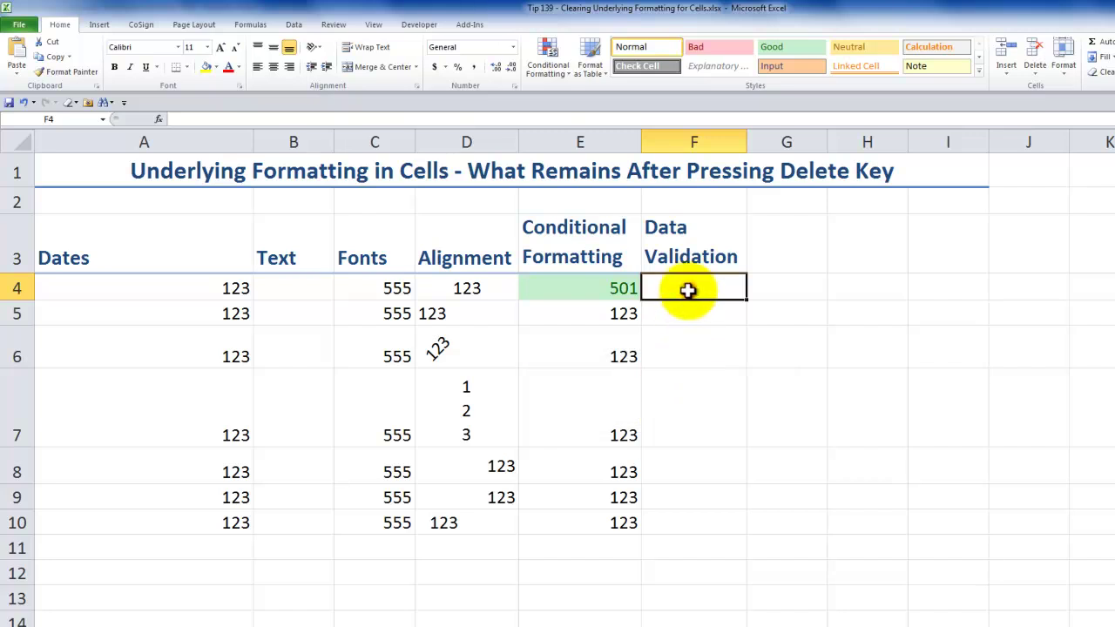
Enter 90 in F4, then try 555 in F5 and cancel the rejection.
text(90)
key(Return)
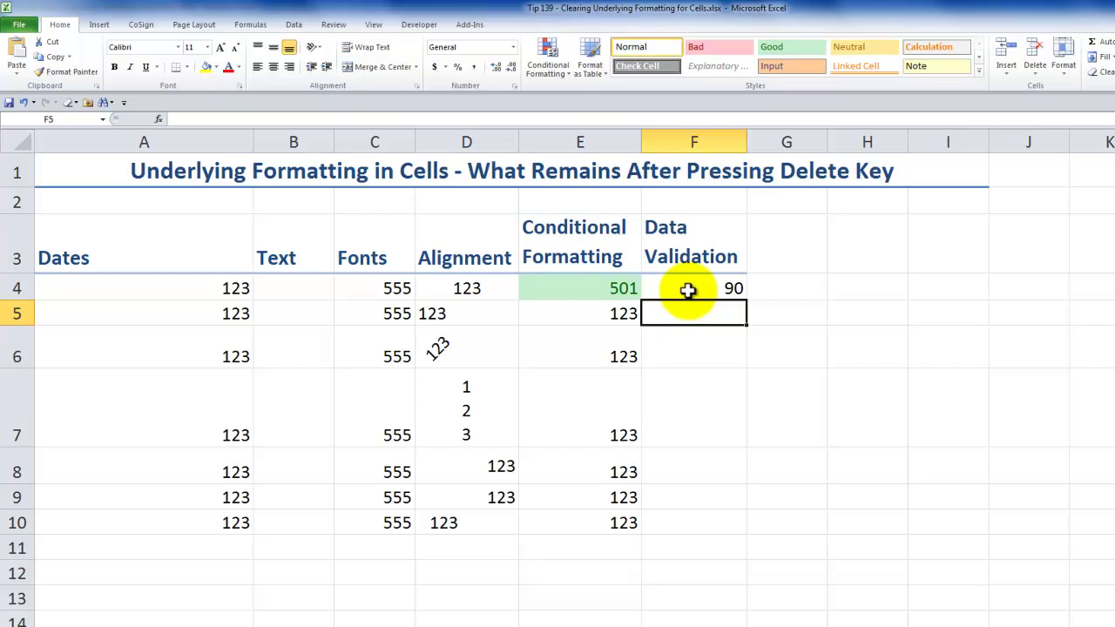
text(55)
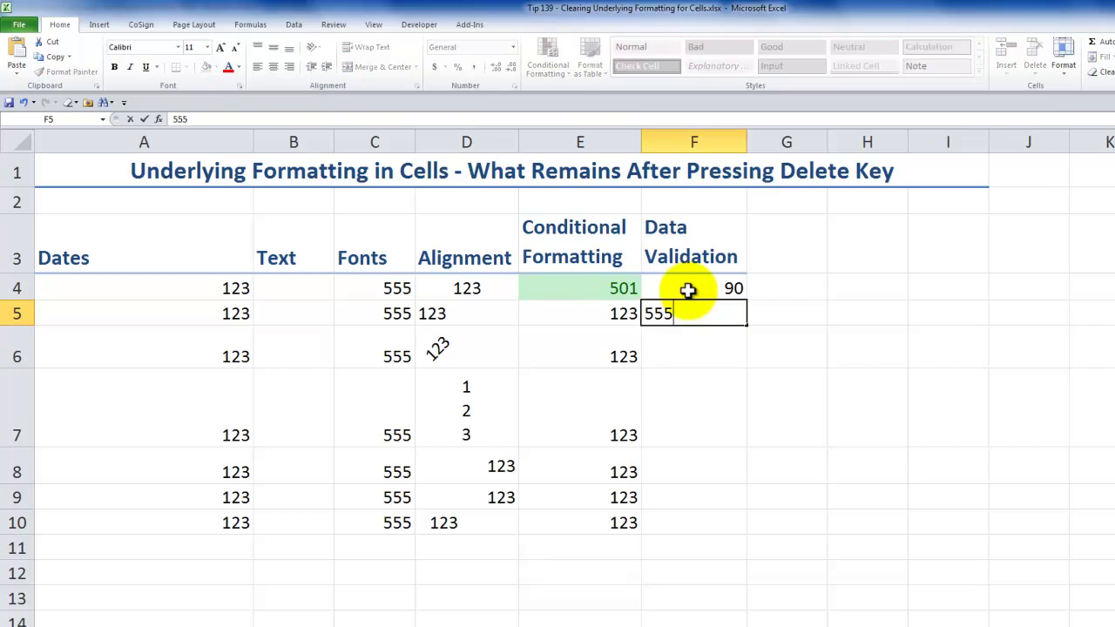
text(5)
key(Return)
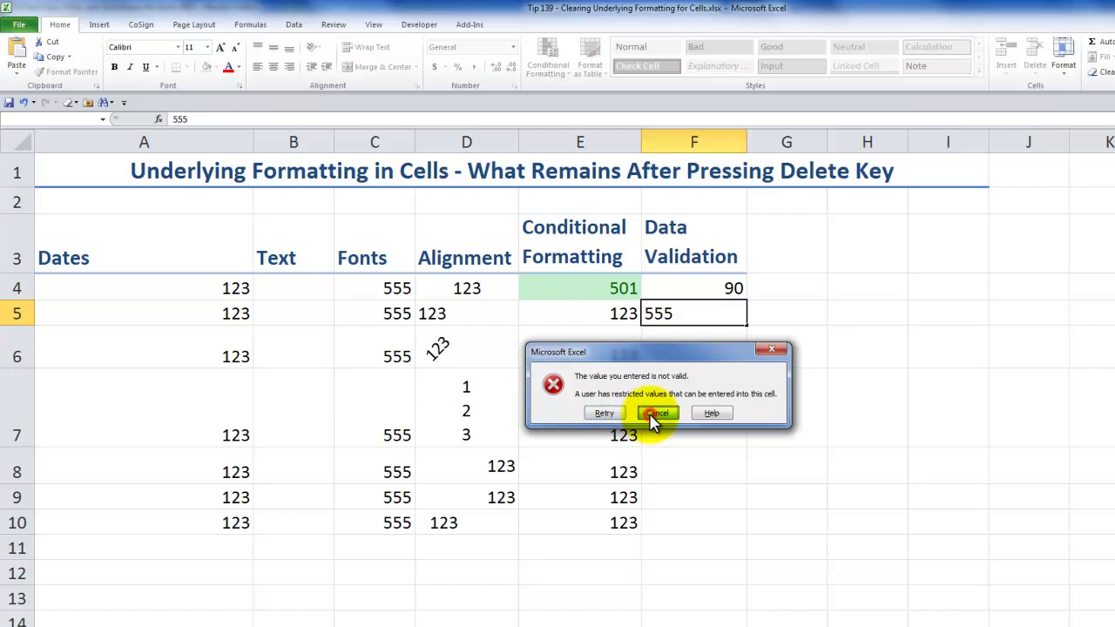
click(656, 414)
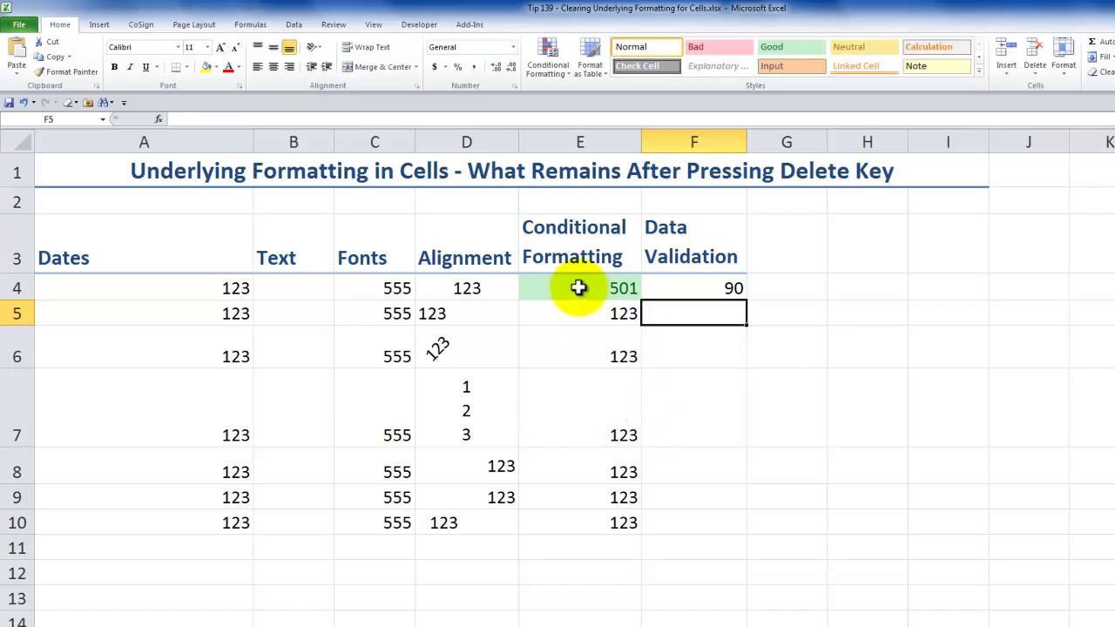
Select all cells with data validation using Go To Special.
click(106, 102)
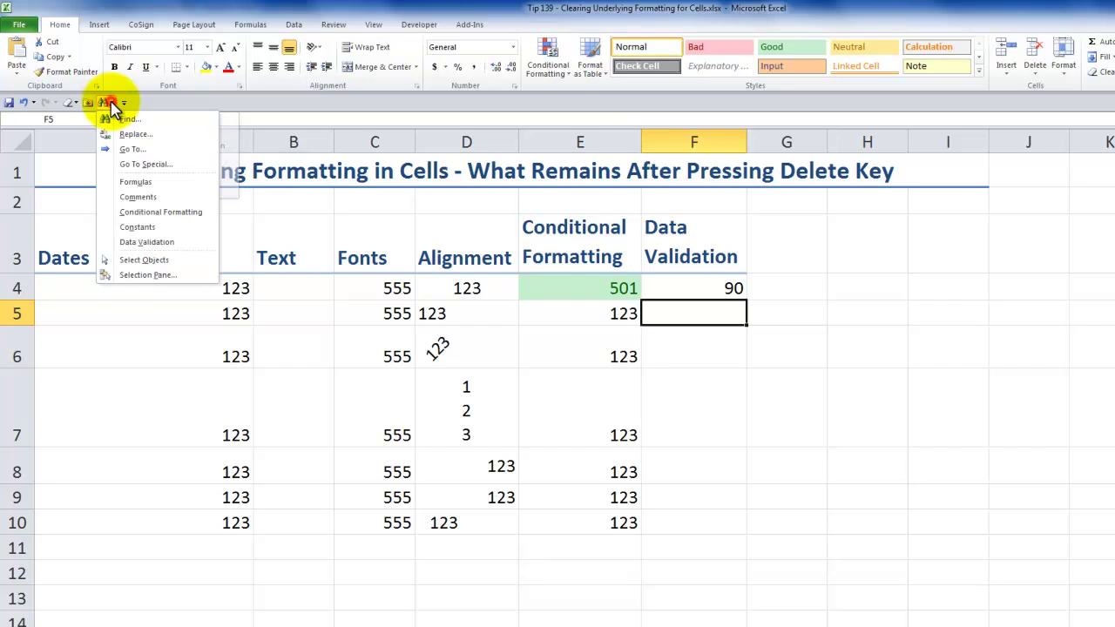
click(143, 164)
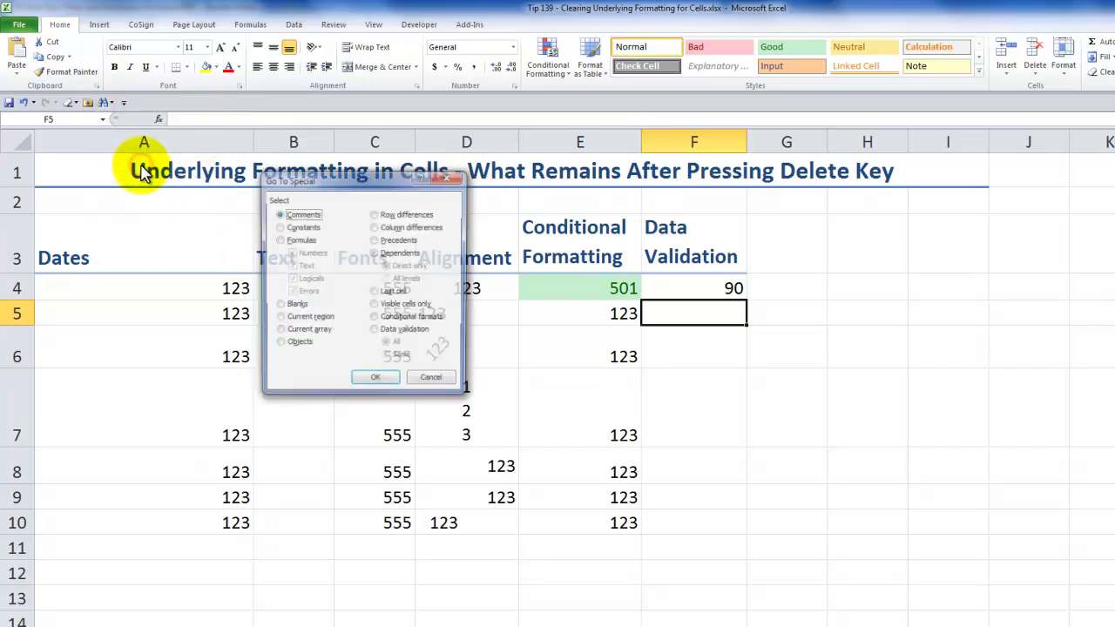
click(375, 333)
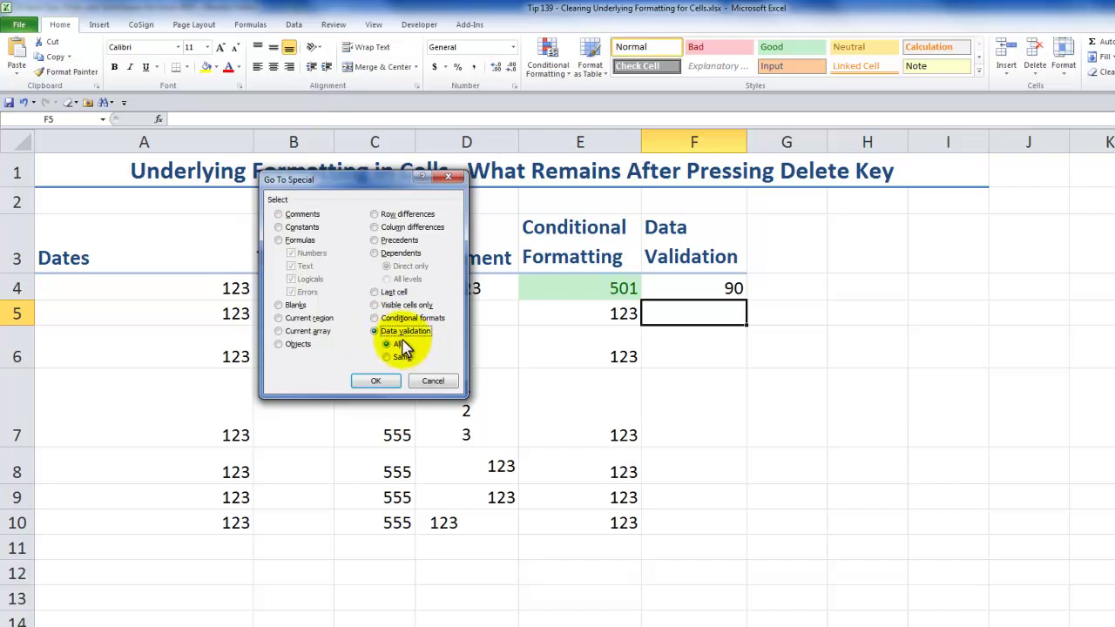
click(374, 382)
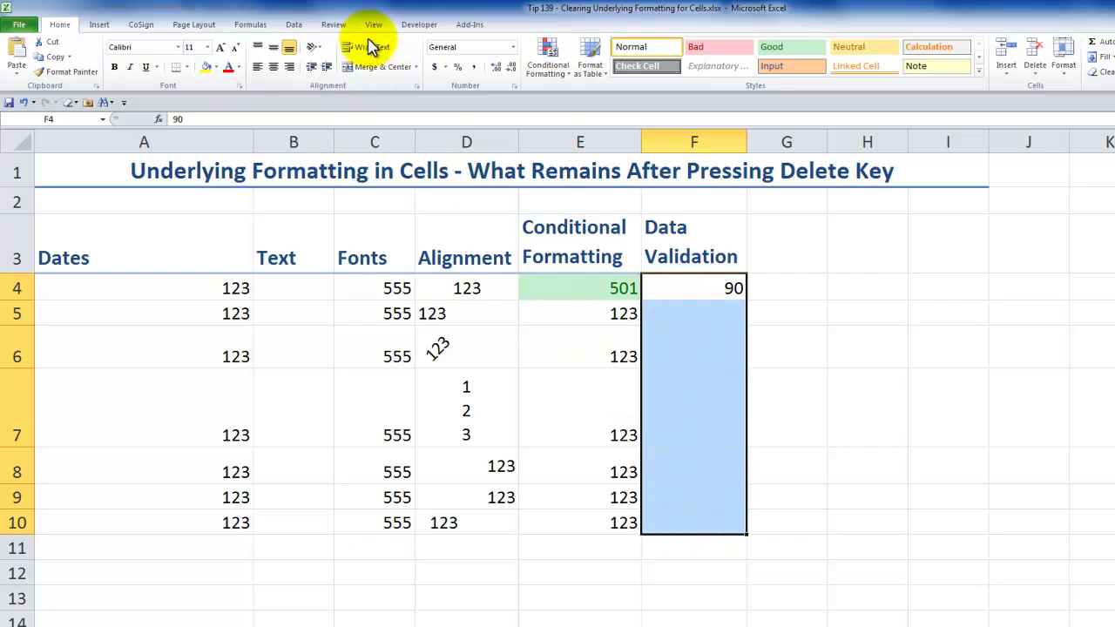
Clear All validation settings so the selected cells accept any value.
click(295, 26)
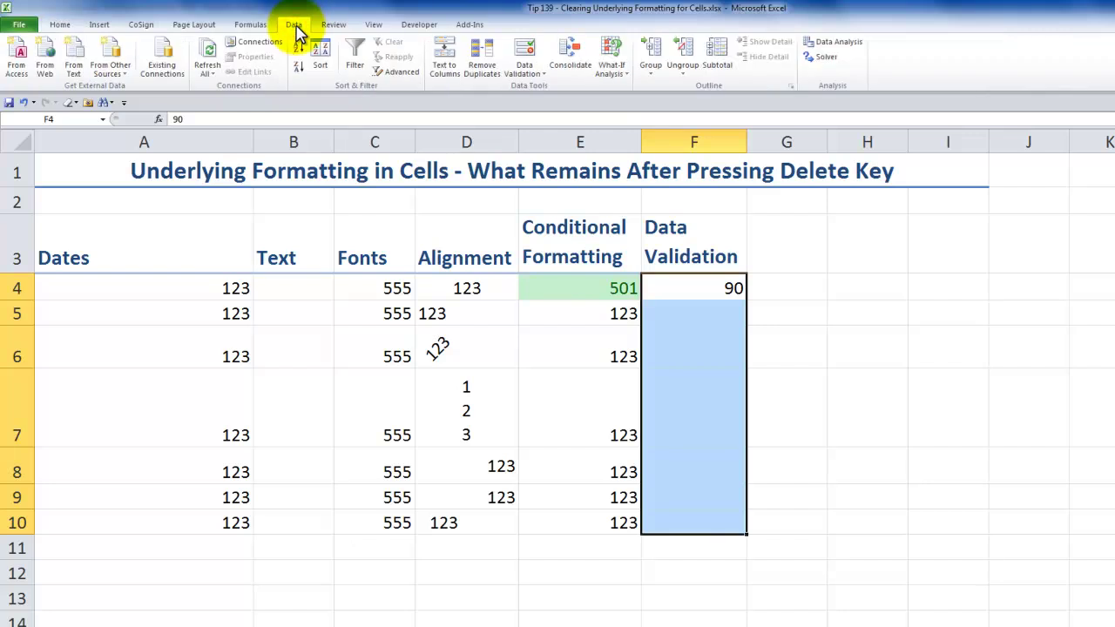
click(538, 75)
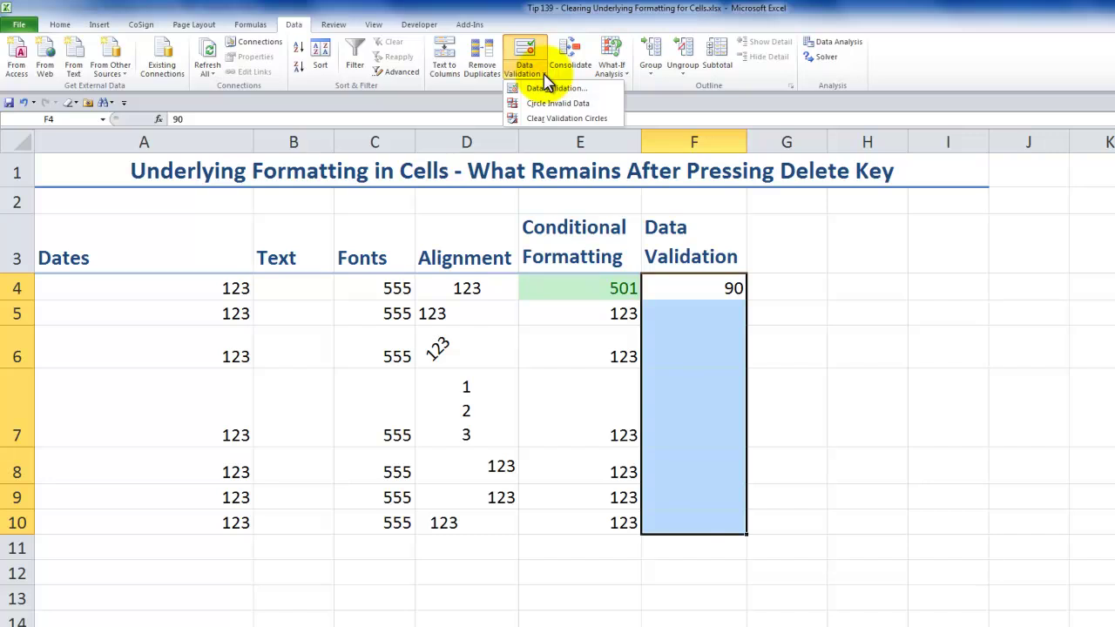
click(542, 88)
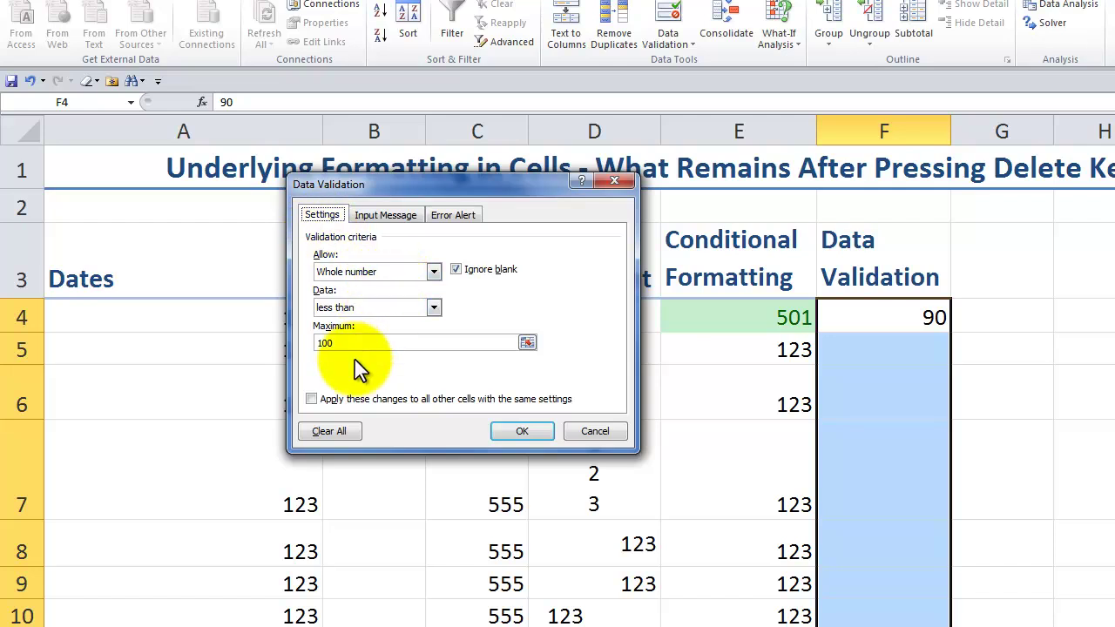
click(330, 430)
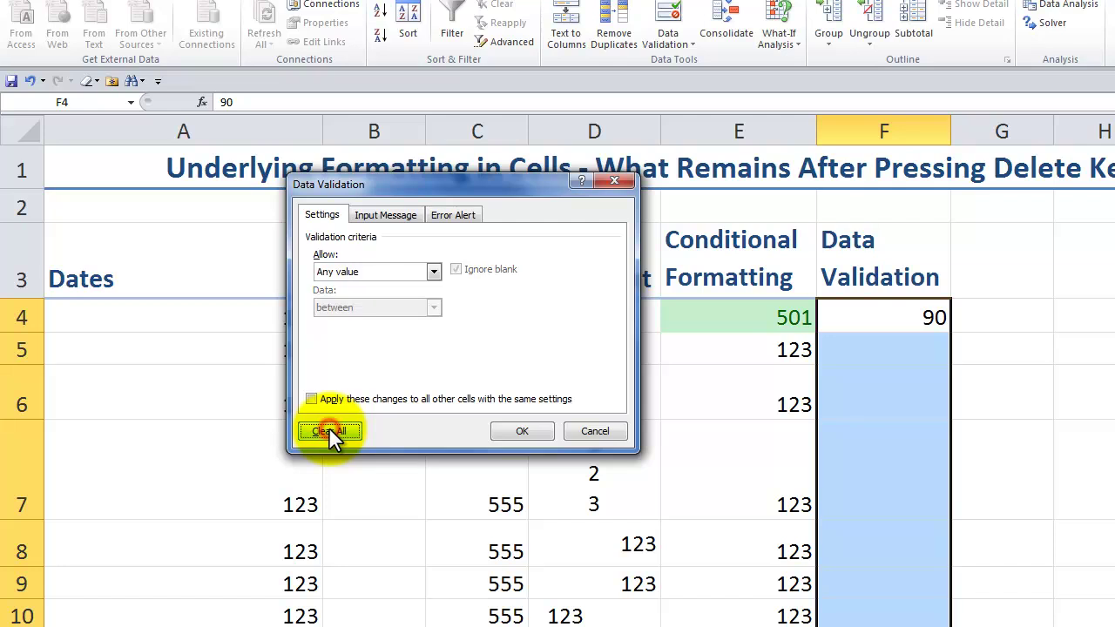
click(522, 432)
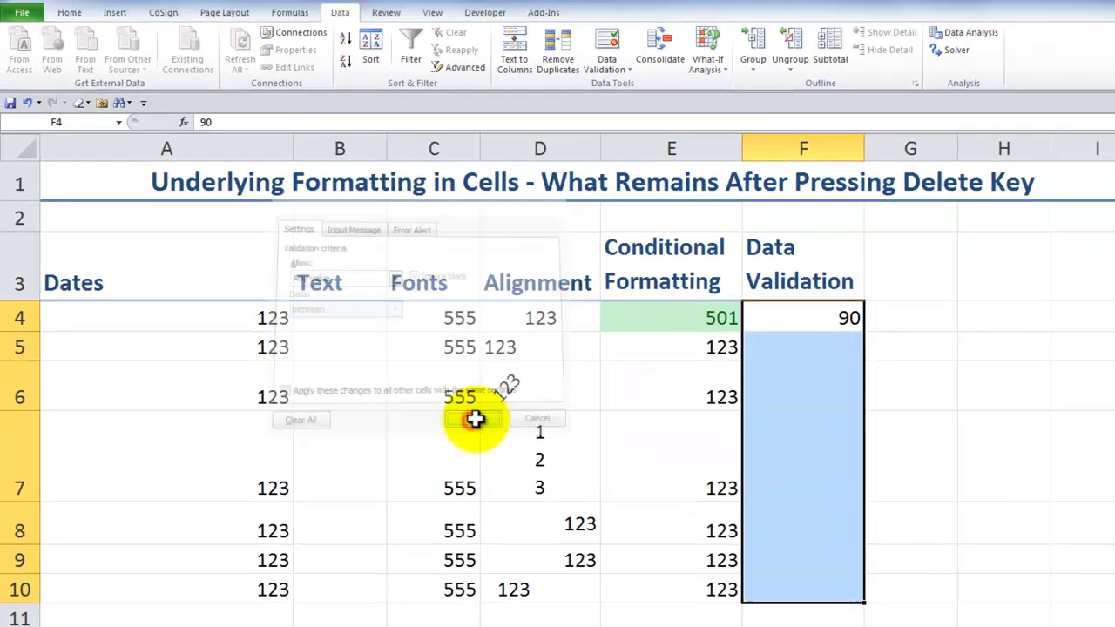
drag(671, 323, 657, 567)
Select every conditionally formatted cell using Go To Special > Conditional formats.
click(647, 318)
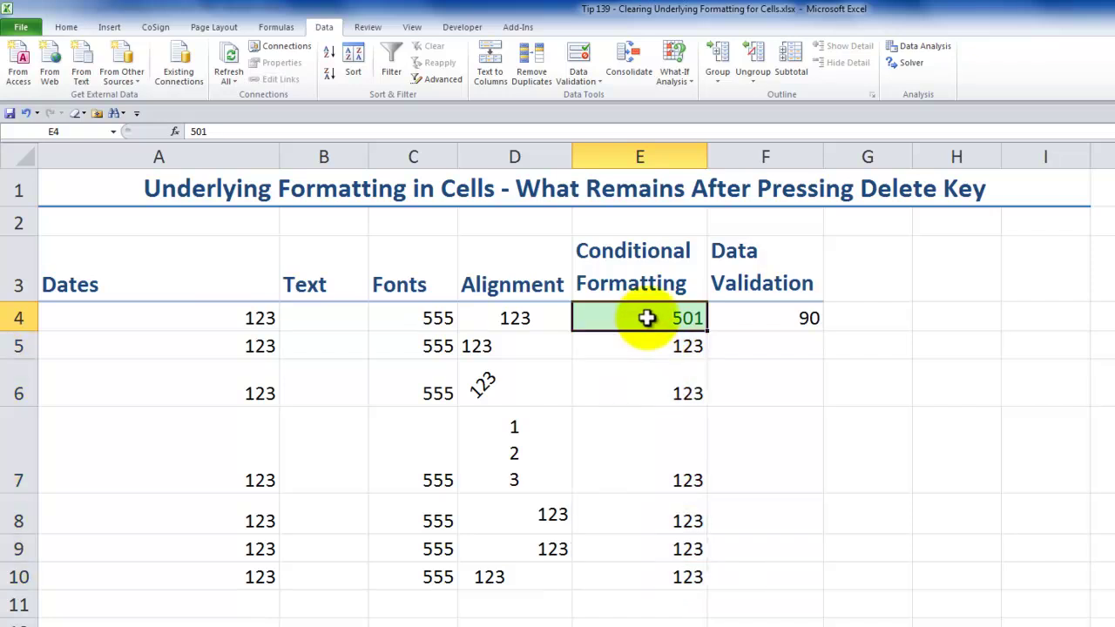
click(121, 113)
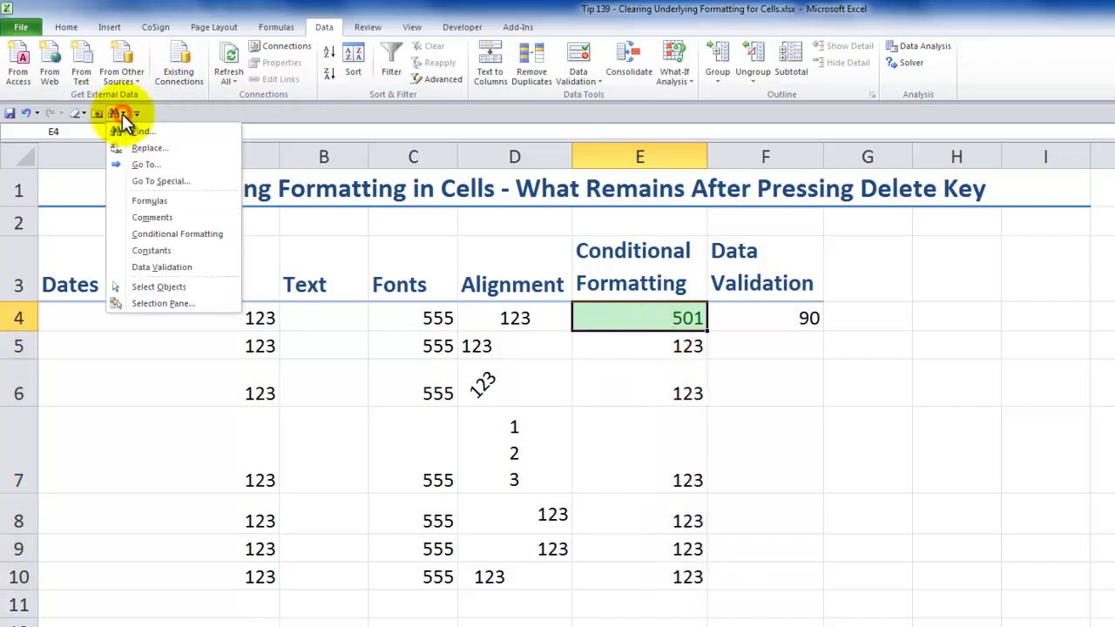
click(164, 183)
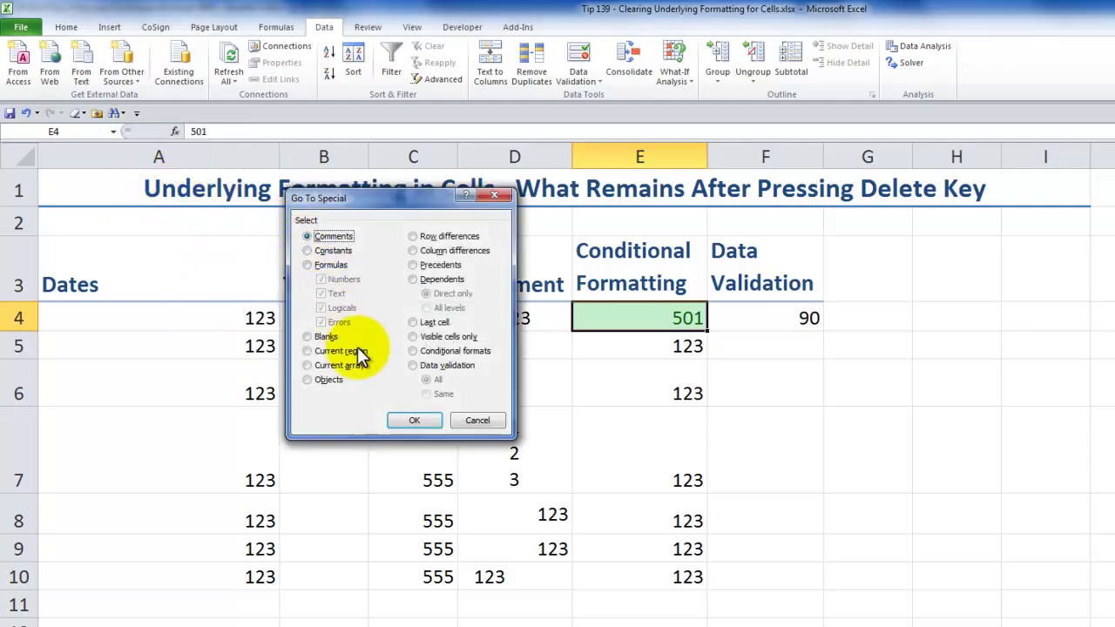
click(414, 350)
click(412, 420)
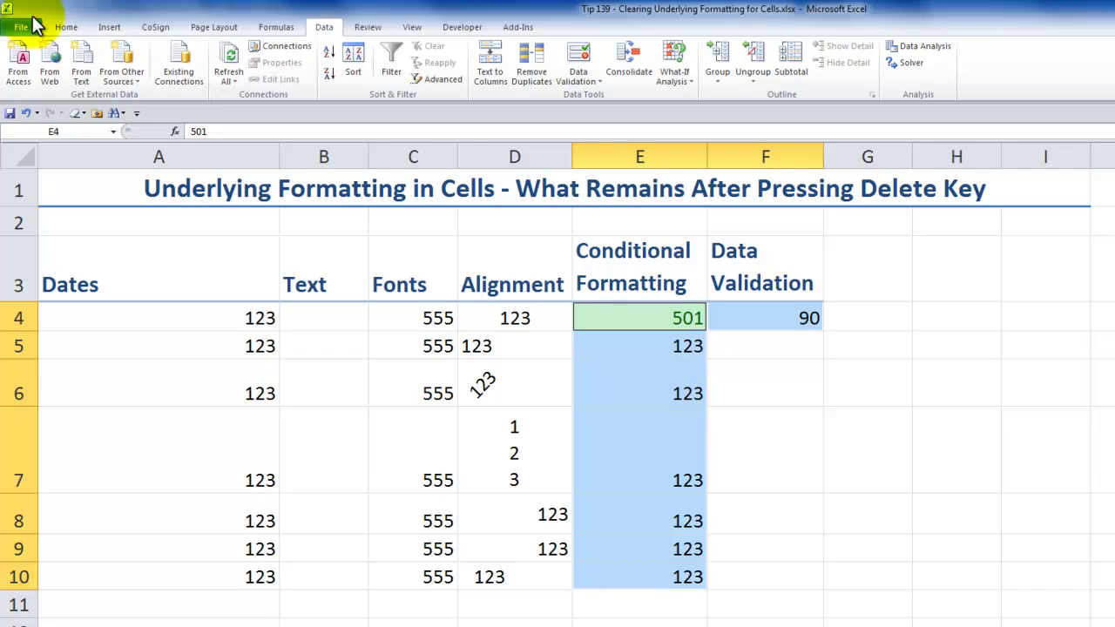
Clear the conditional formatting rules from the selected cells.
click(63, 28)
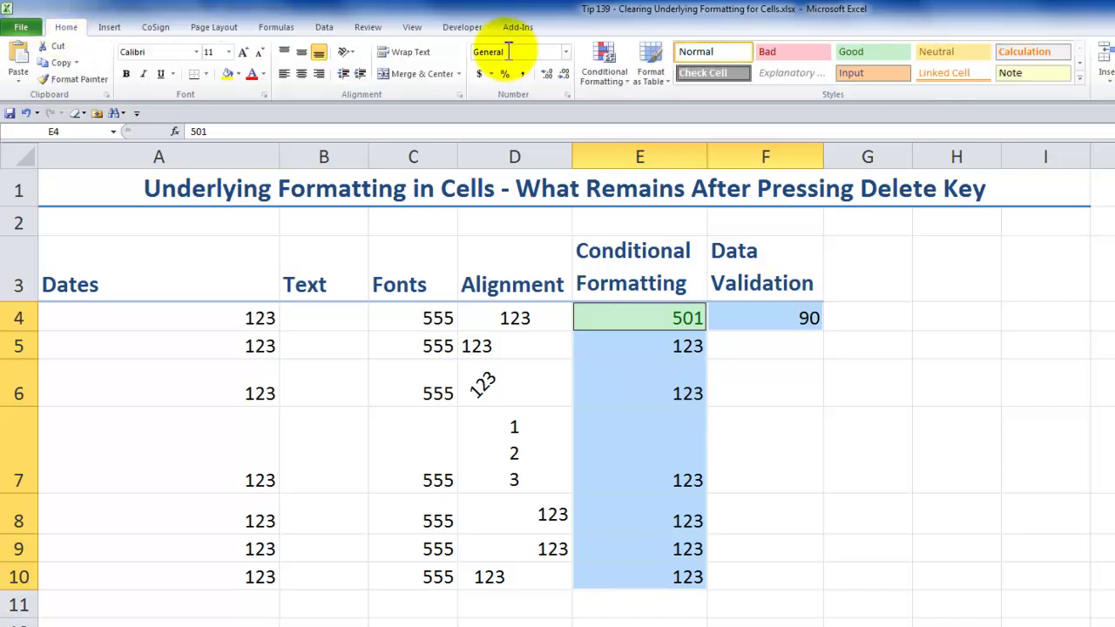
click(622, 80)
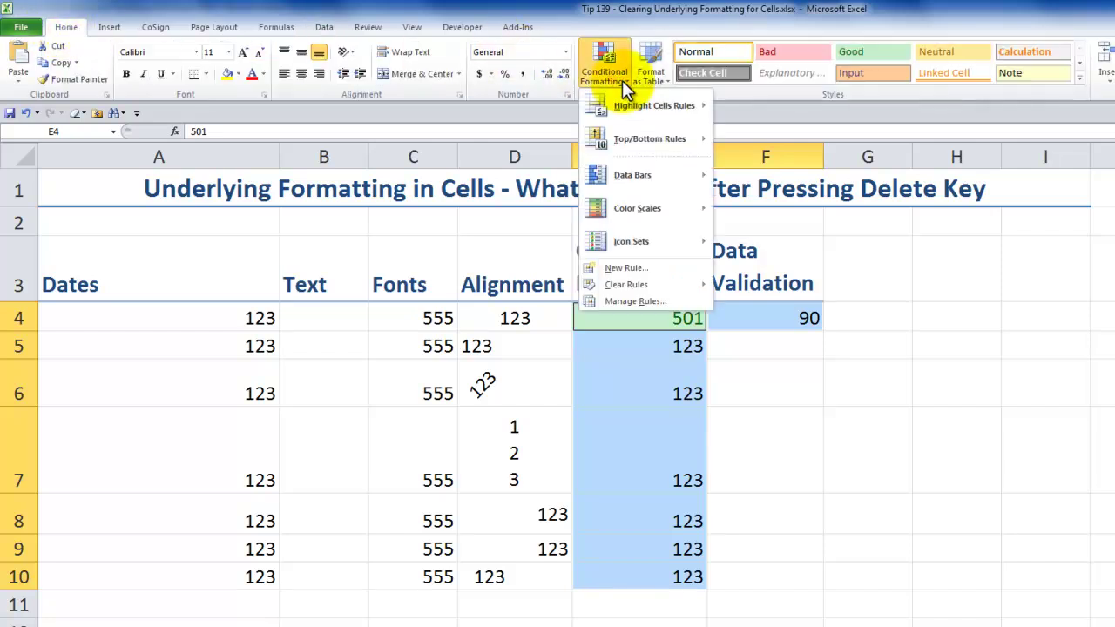
mouse_move(629, 280)
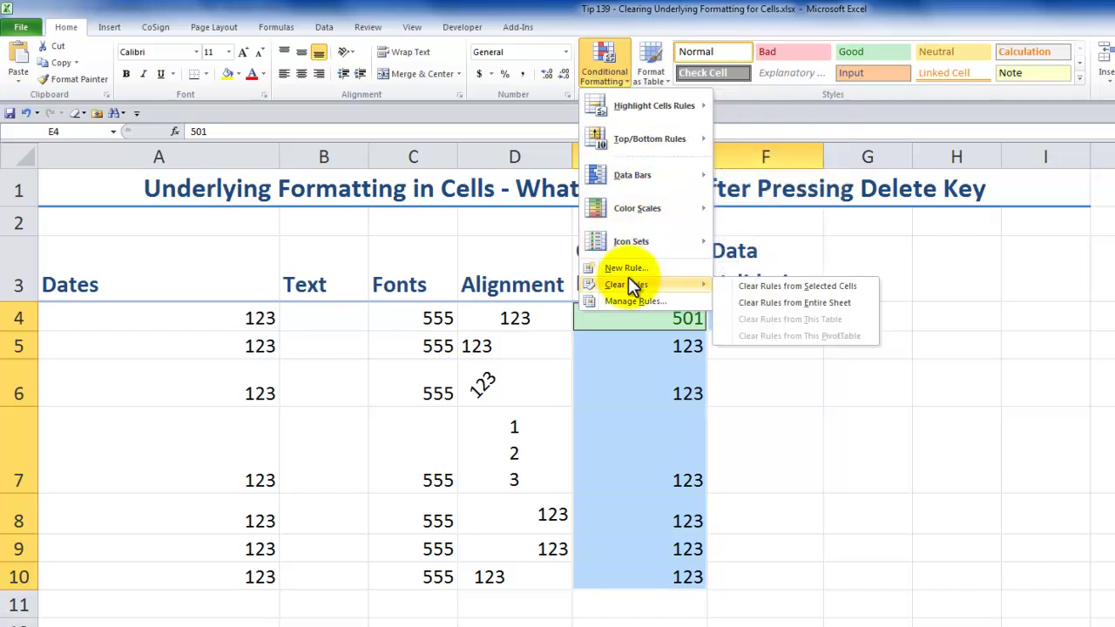
click(805, 286)
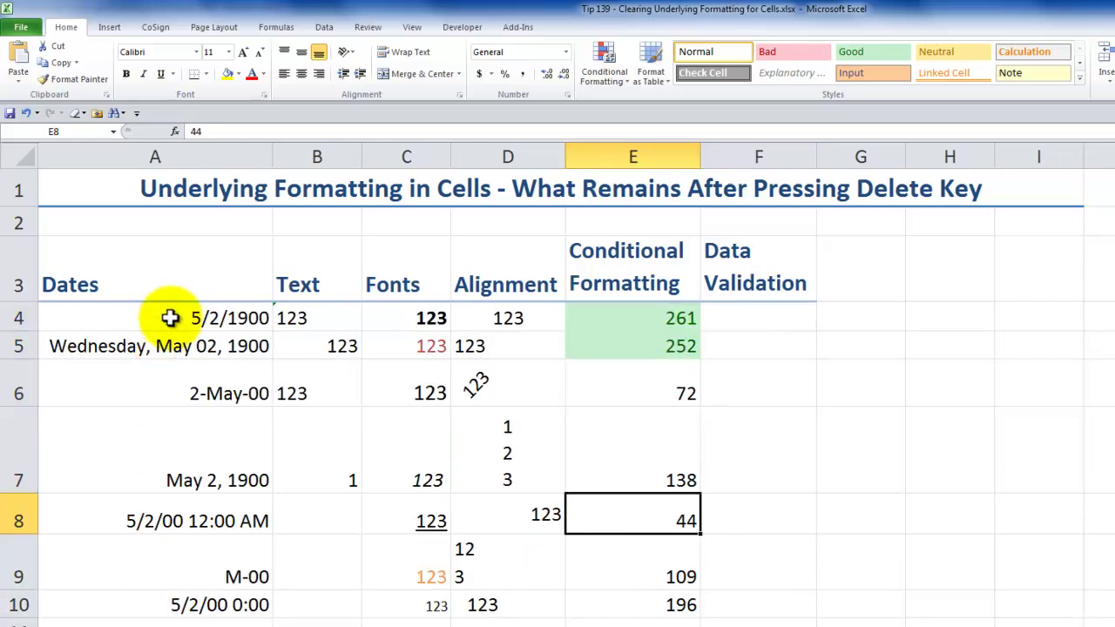
Delete the contents of A4:E10, then refill every cell with 123.
drag(171, 318, 606, 616)
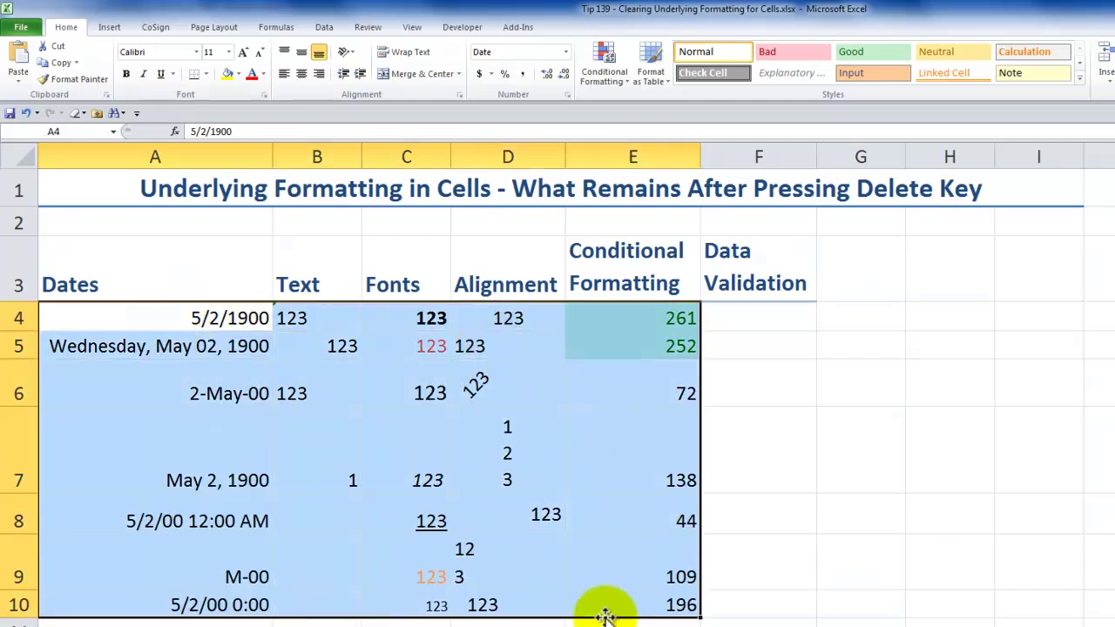
key(Delete)
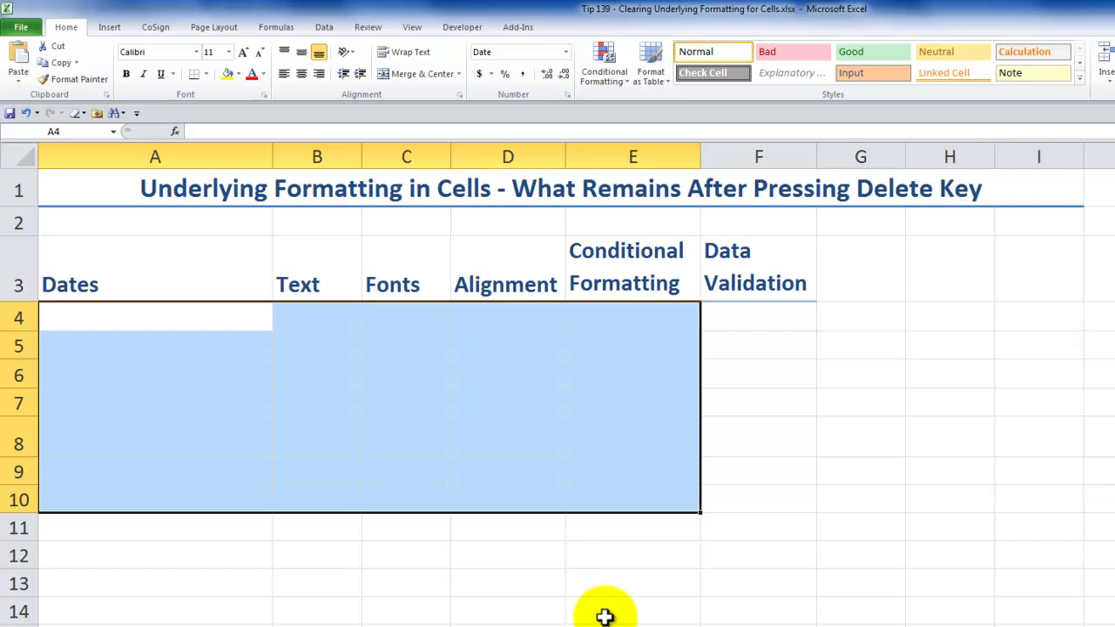
text(123)
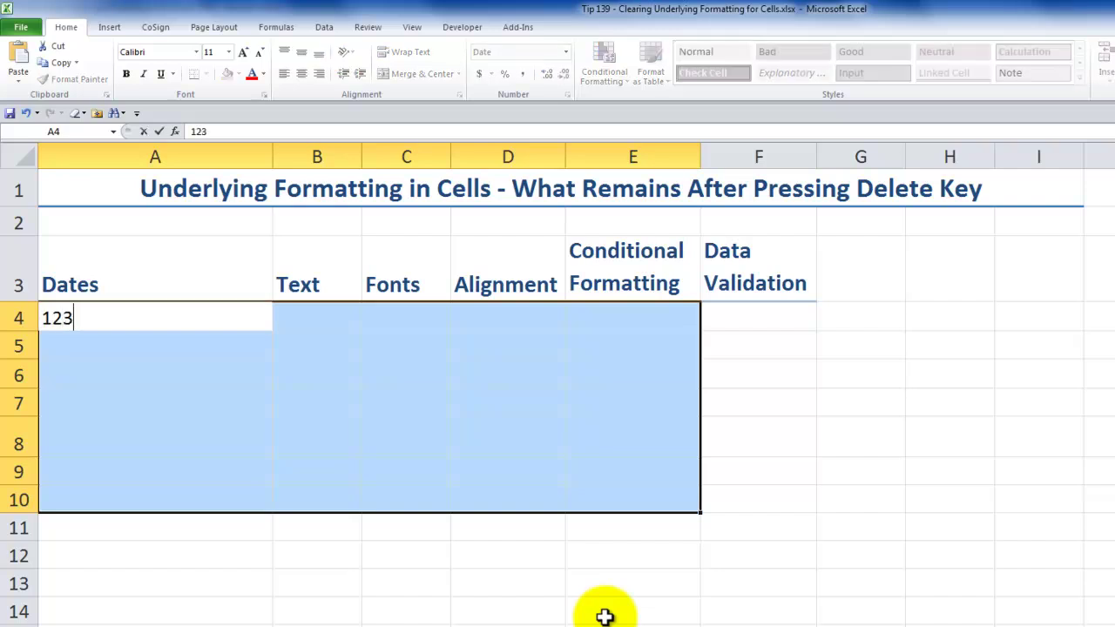
key(ctrl+Return)
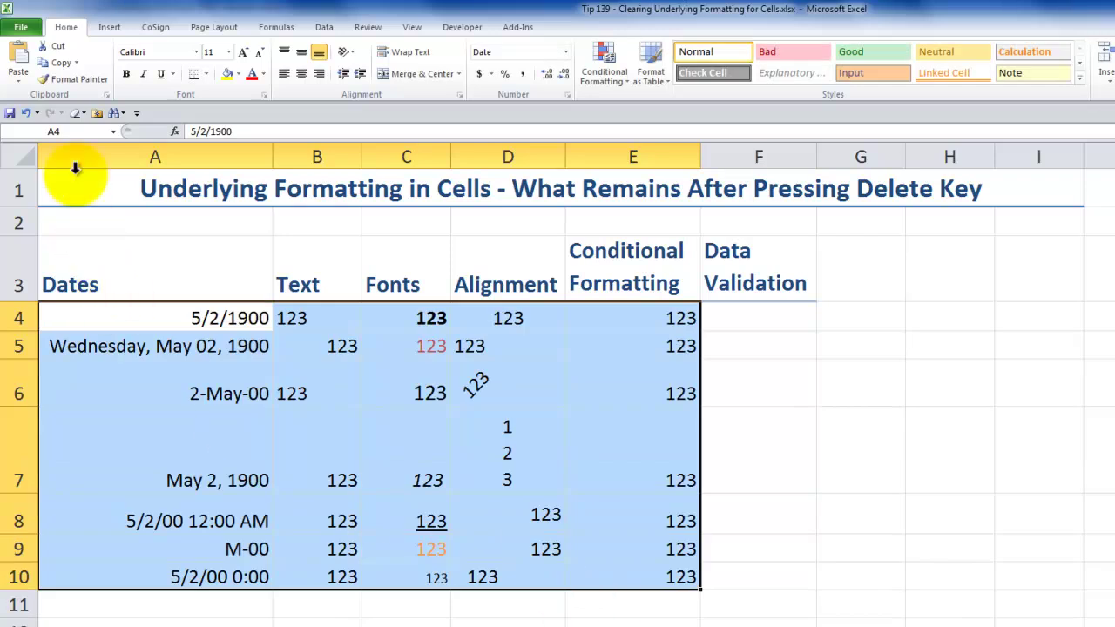
Apply Clear Formats to A4:E10, then undo back to the emptied, still-formatted range.
click(83, 112)
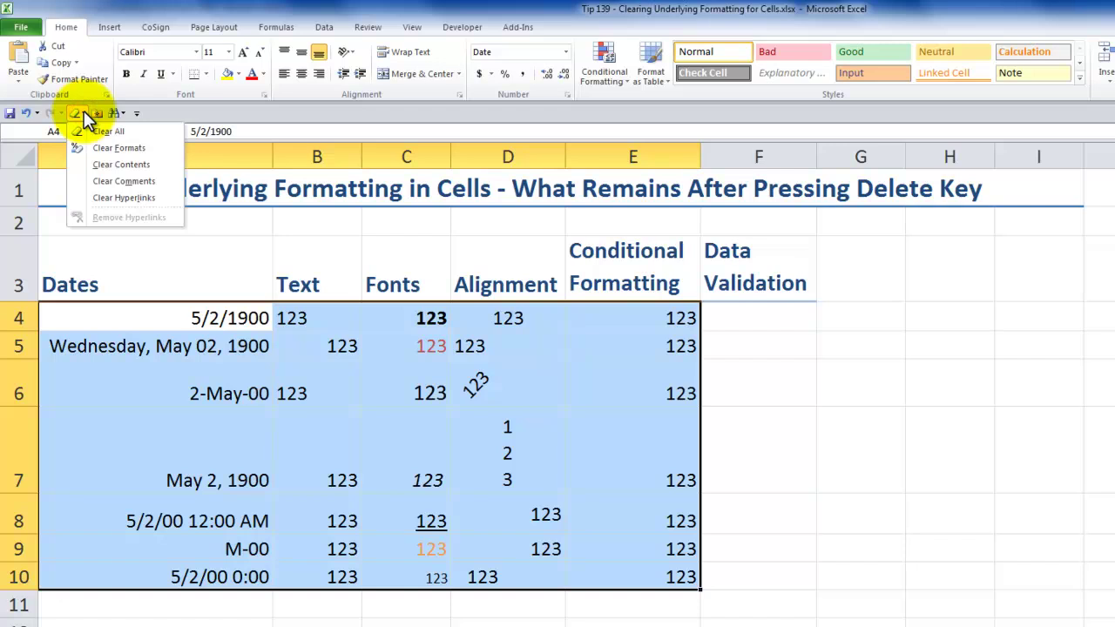
click(106, 150)
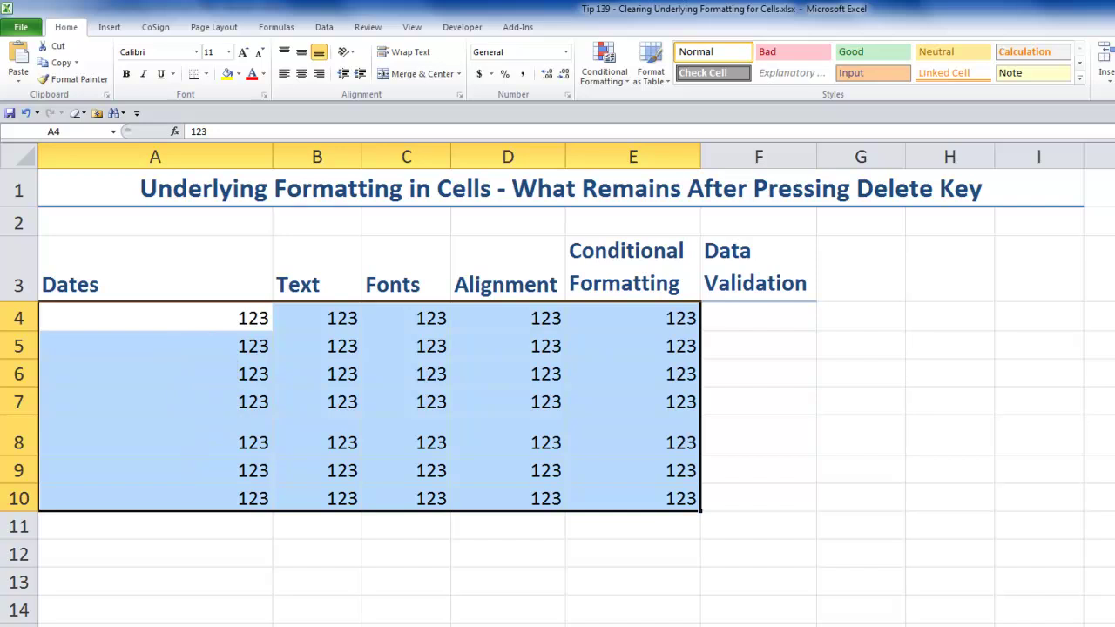
key(ctrl+z)
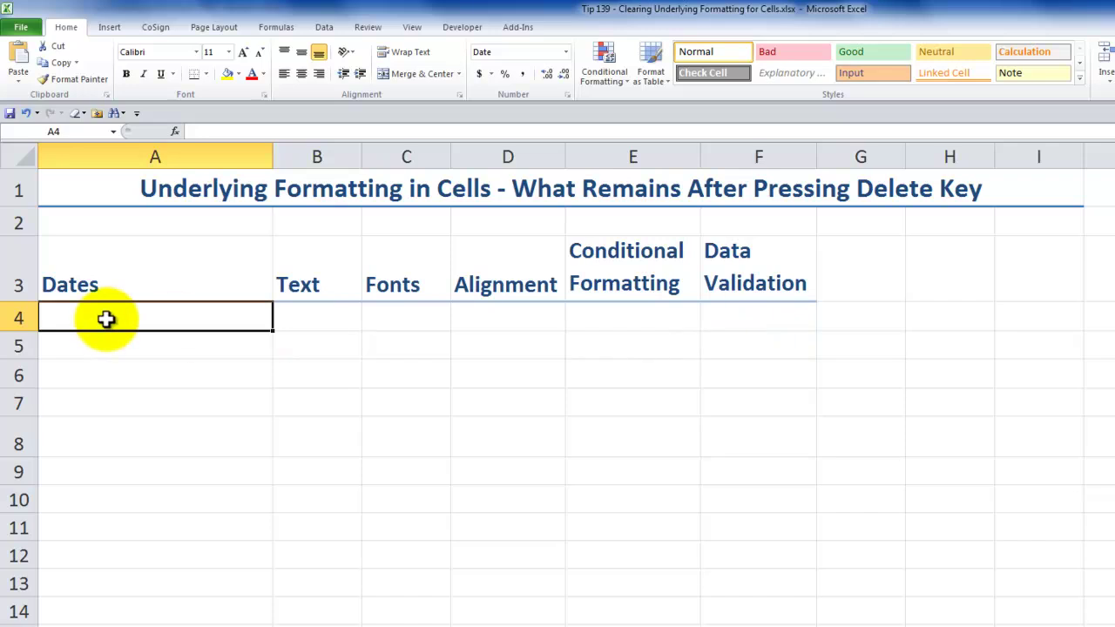
Jump to the sheet's last used cell with Go To Special > Last cell.
click(120, 113)
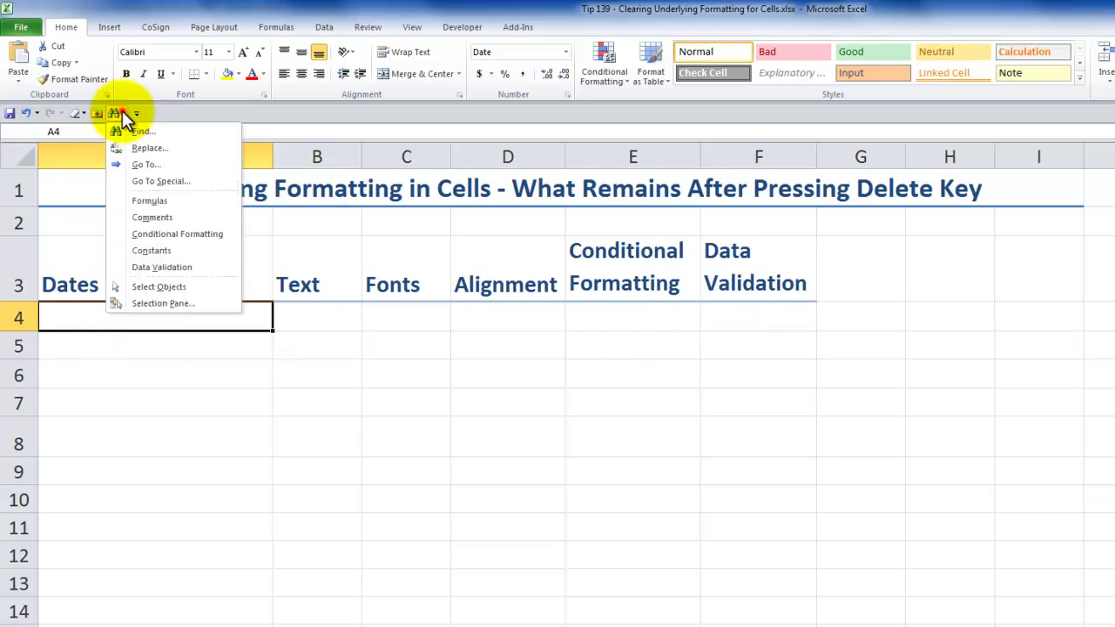
click(154, 185)
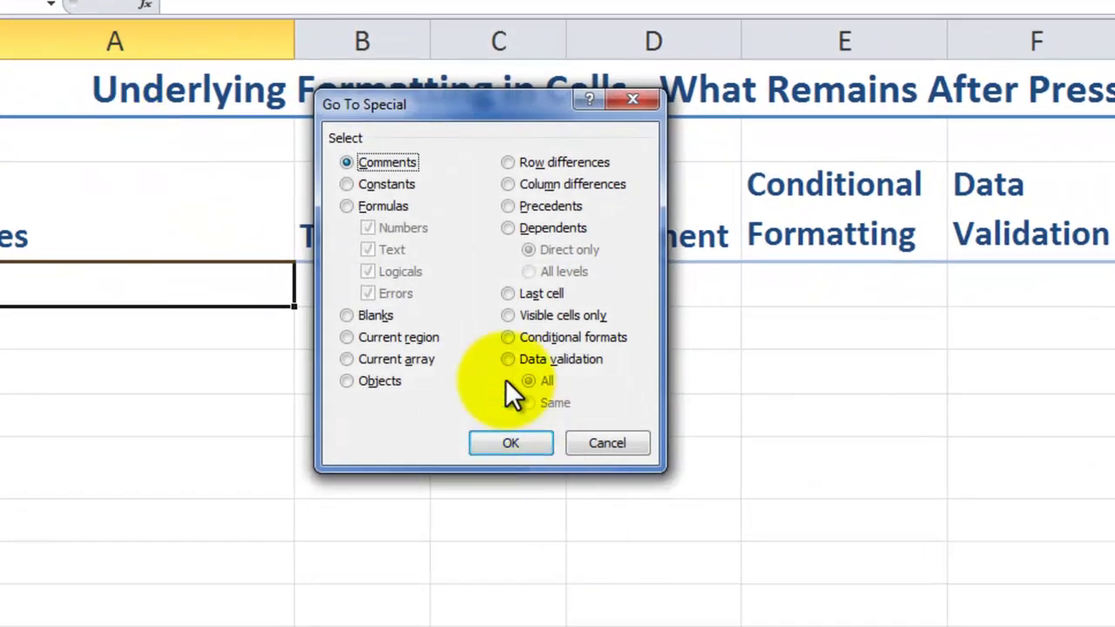
click(508, 294)
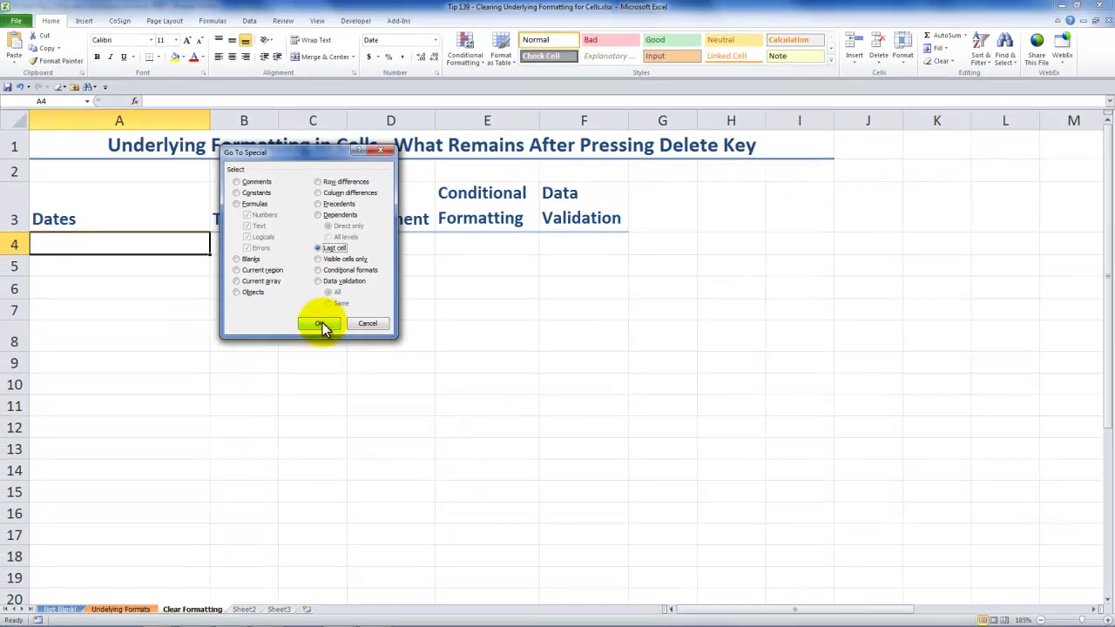
click(357, 345)
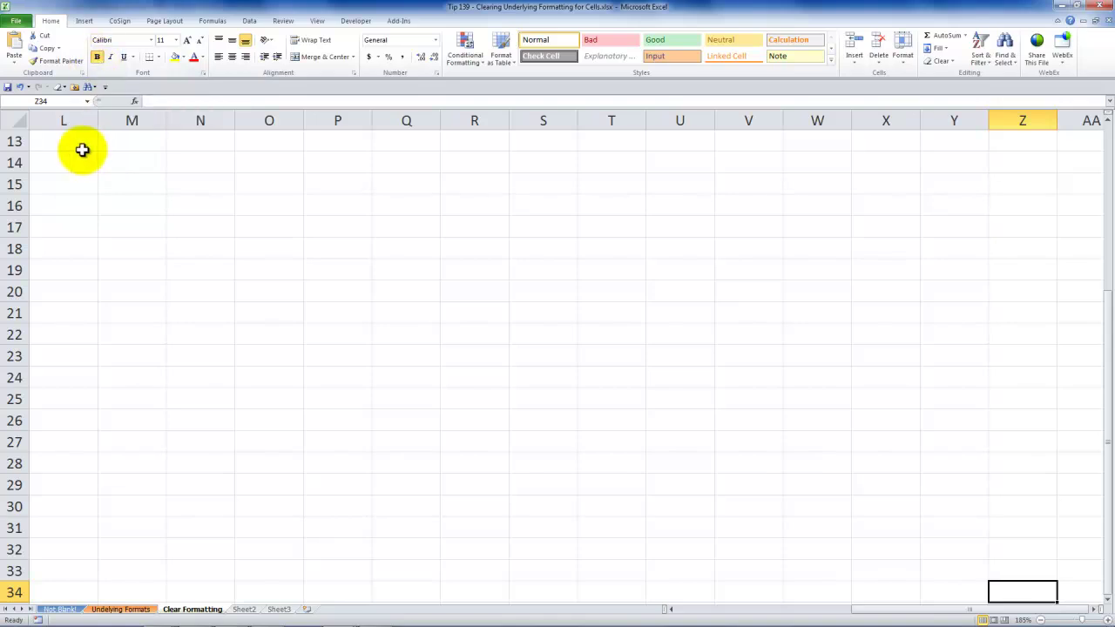
Return from column Z to A1 and select A4 to check its format.
key(ctrl+Up)
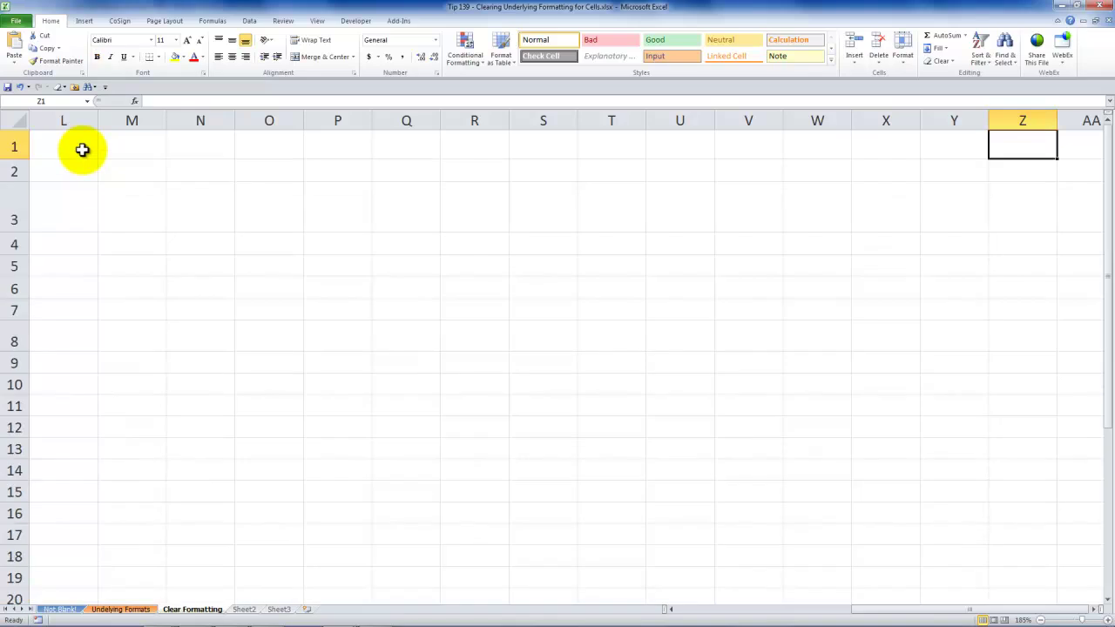
key(ctrl+Left)
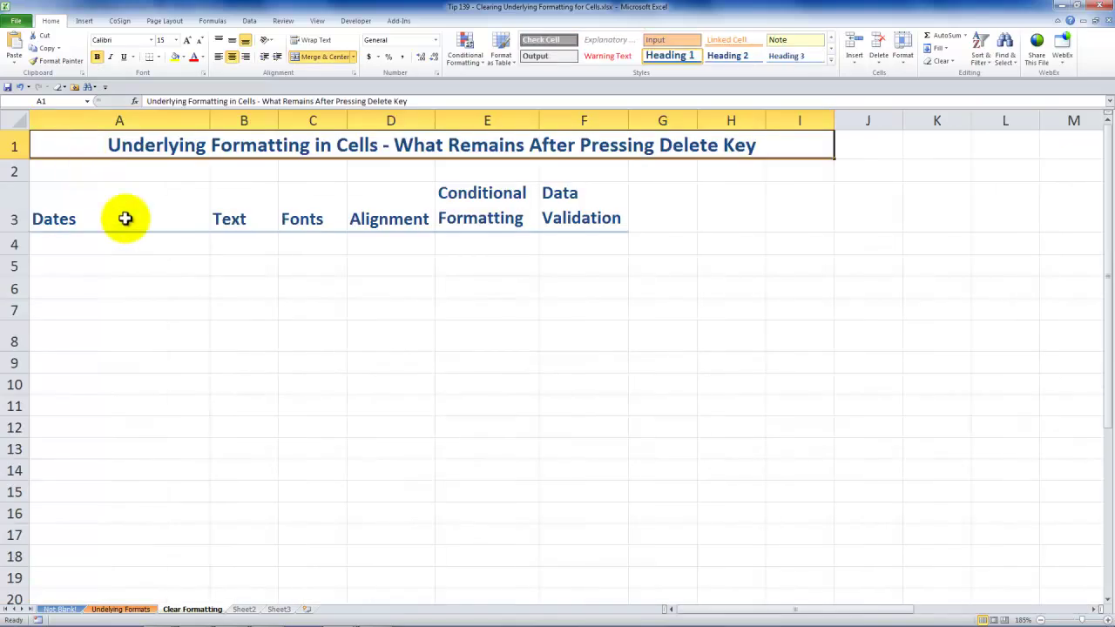
click(127, 246)
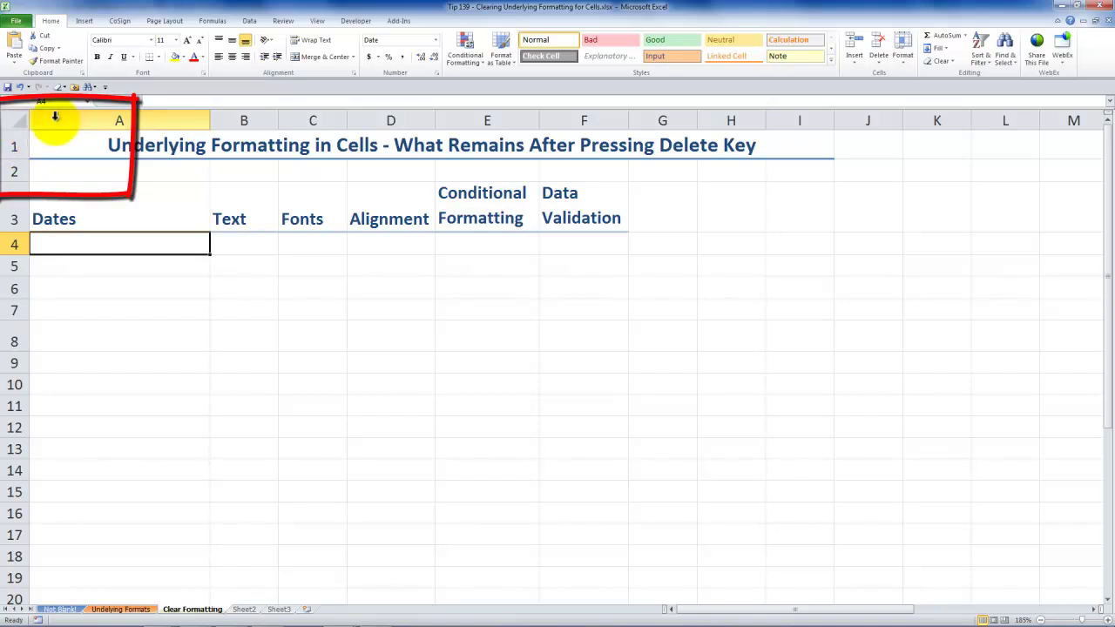
Clear formats from the entire worksheet, select A3, then switch to the browser.
click(16, 120)
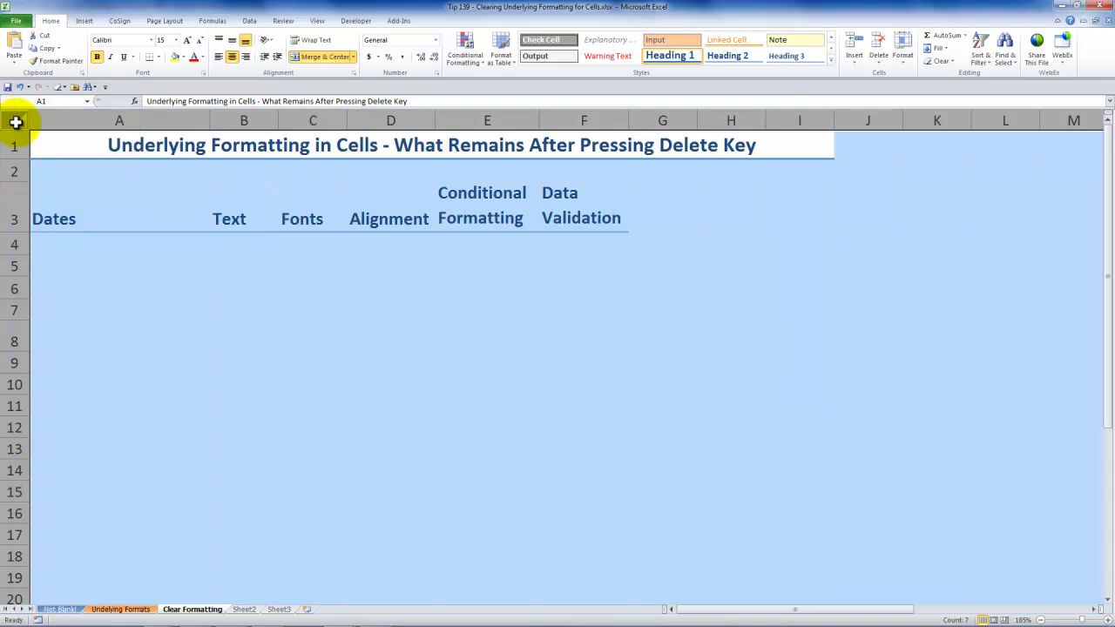
click(62, 88)
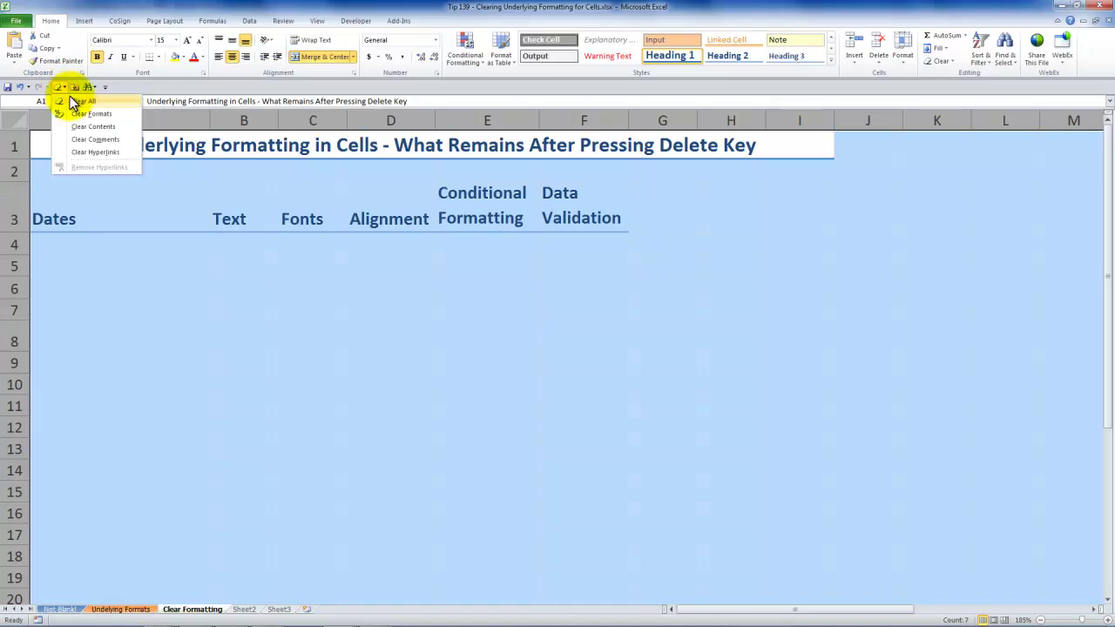
click(80, 111)
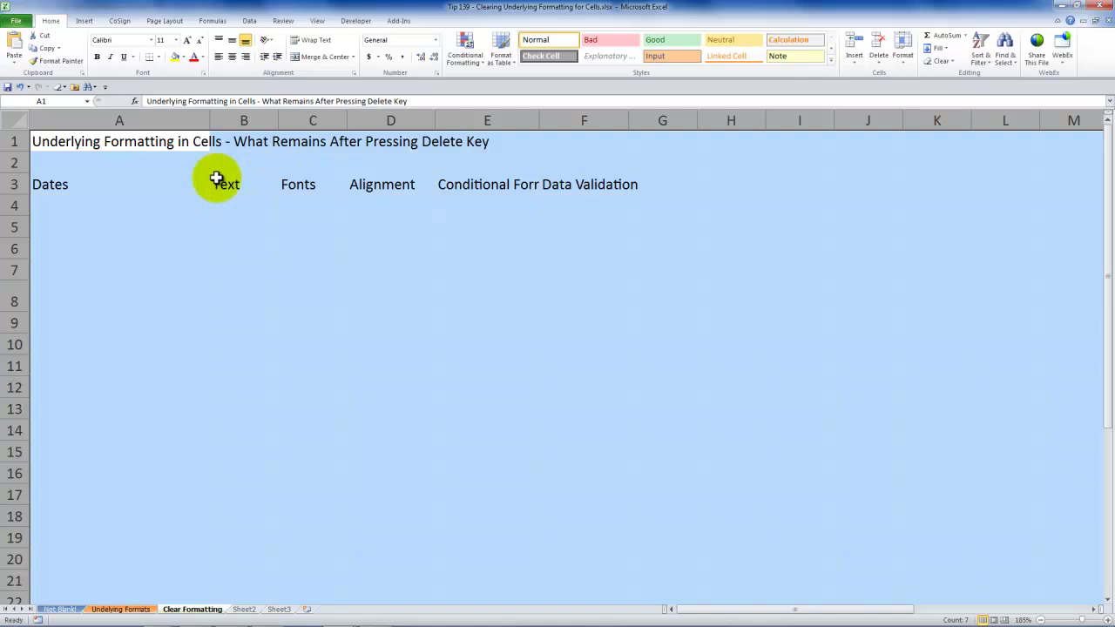
click(103, 185)
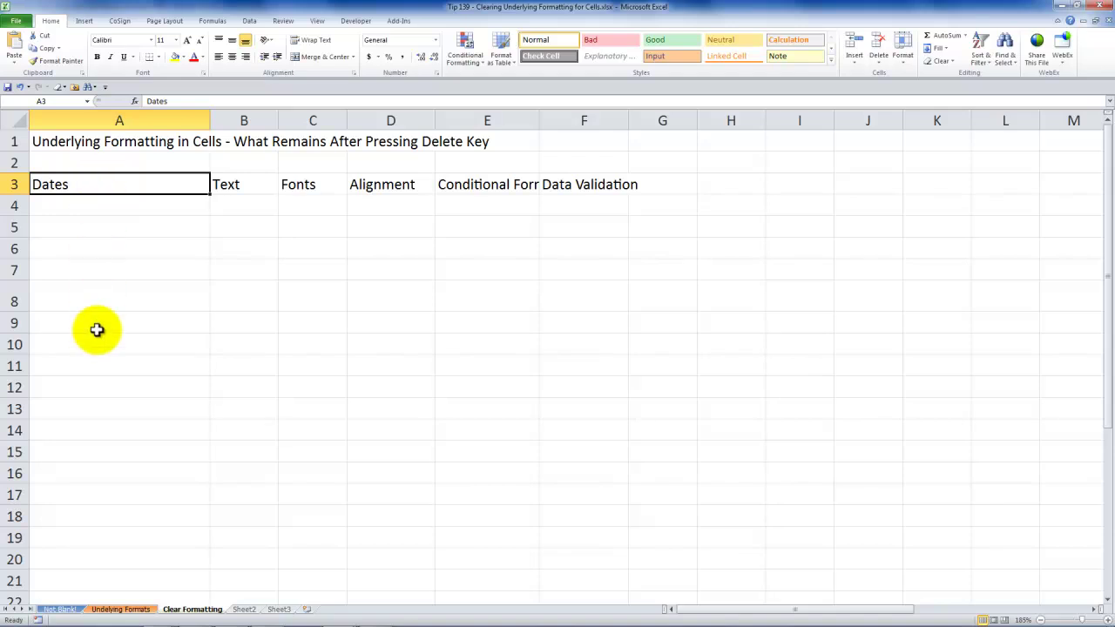
mouse_move(154, 610)
click(228, 616)
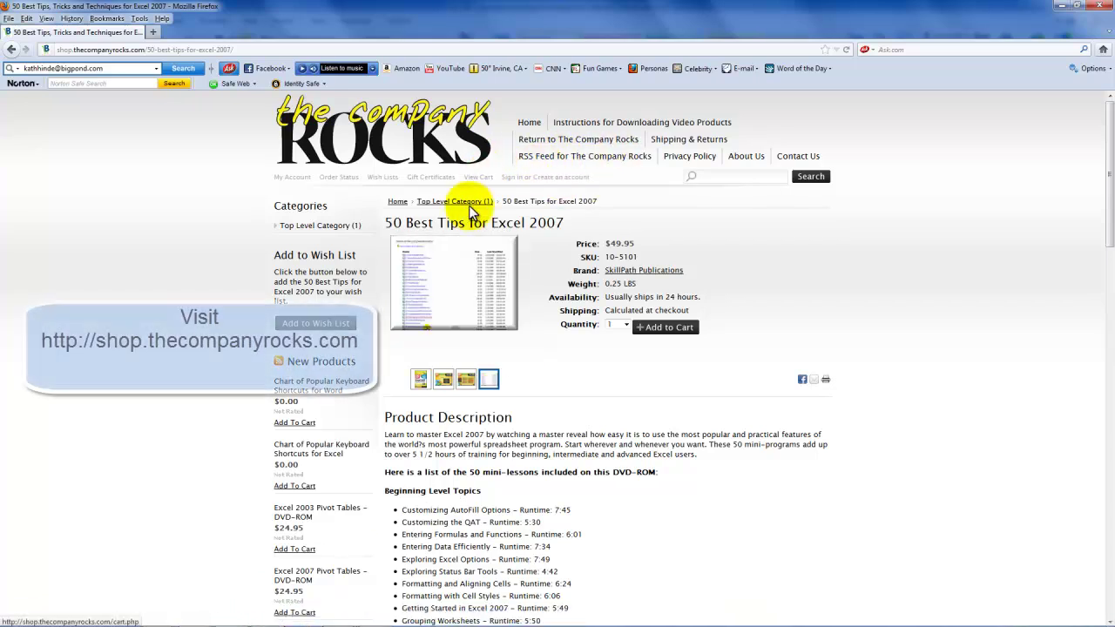
click(447, 252)
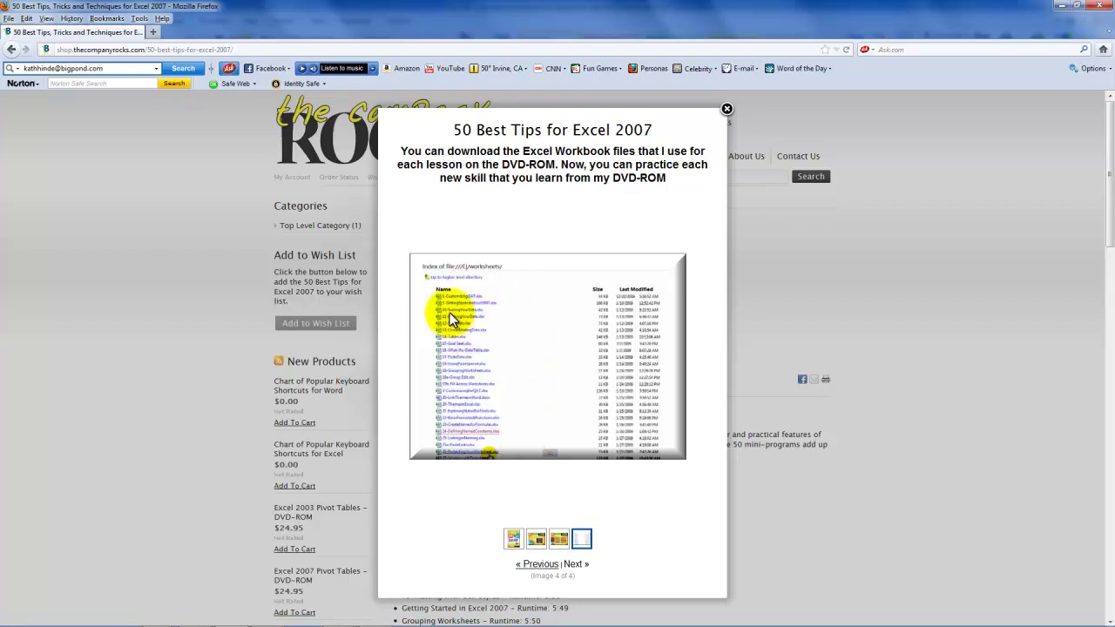
click(725, 109)
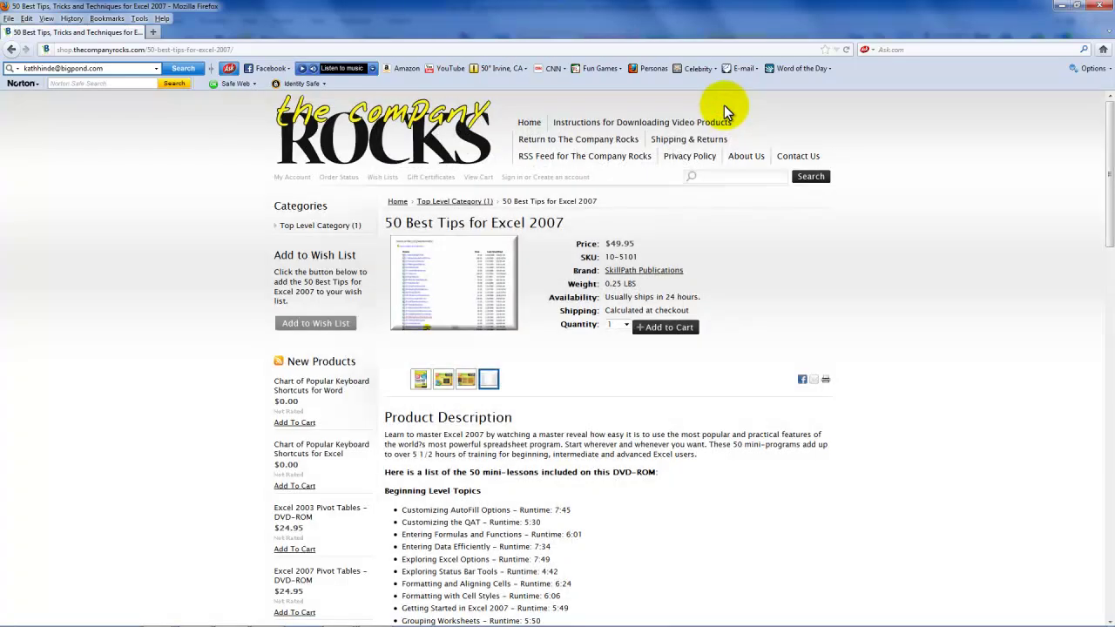